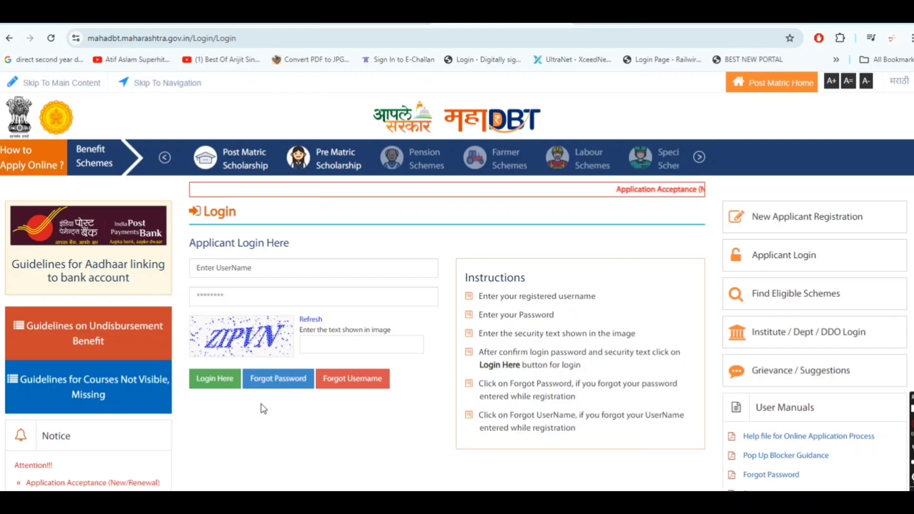
Step: Log in to the applicant account with the password and the captcha text from the image
left_click(350, 388)
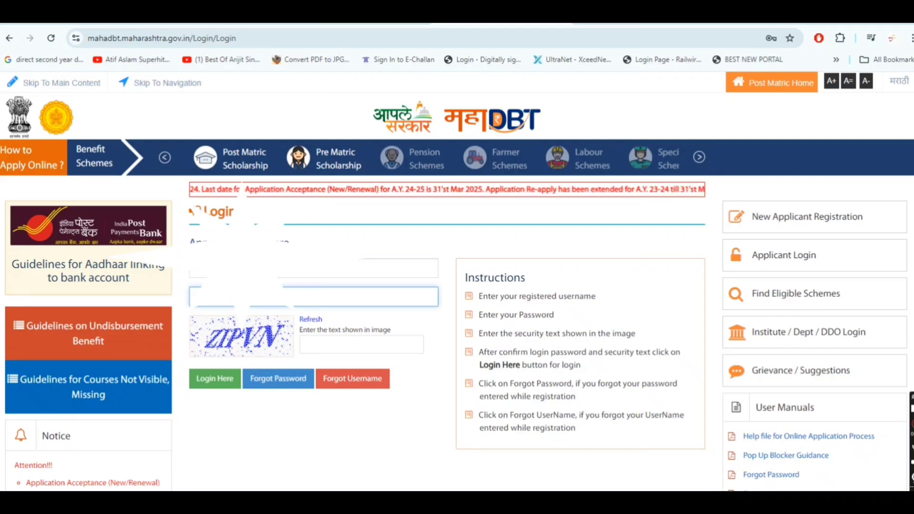
left_click(361, 344)
type("ZIP")
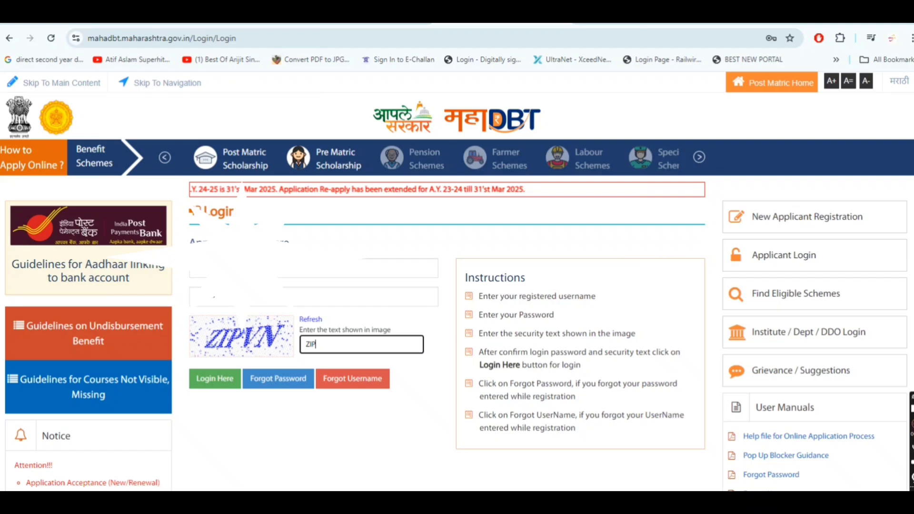
type("VN")
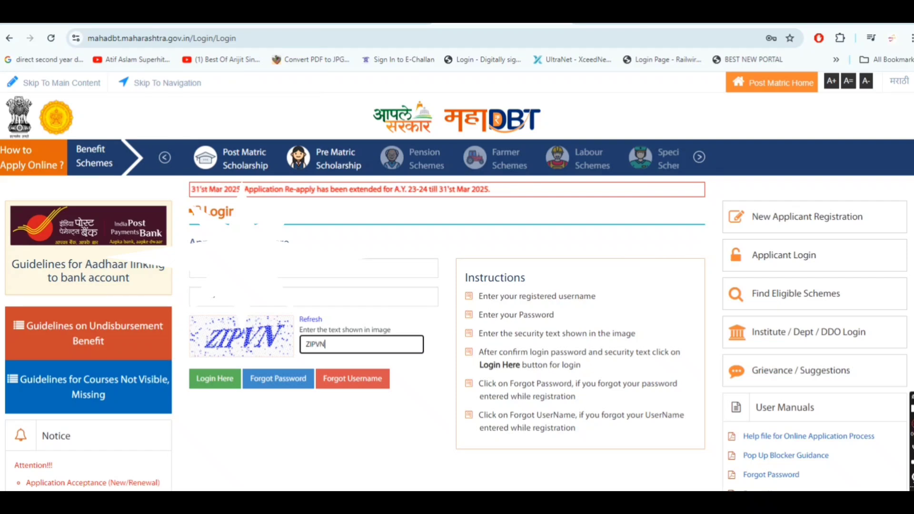
key("Return")
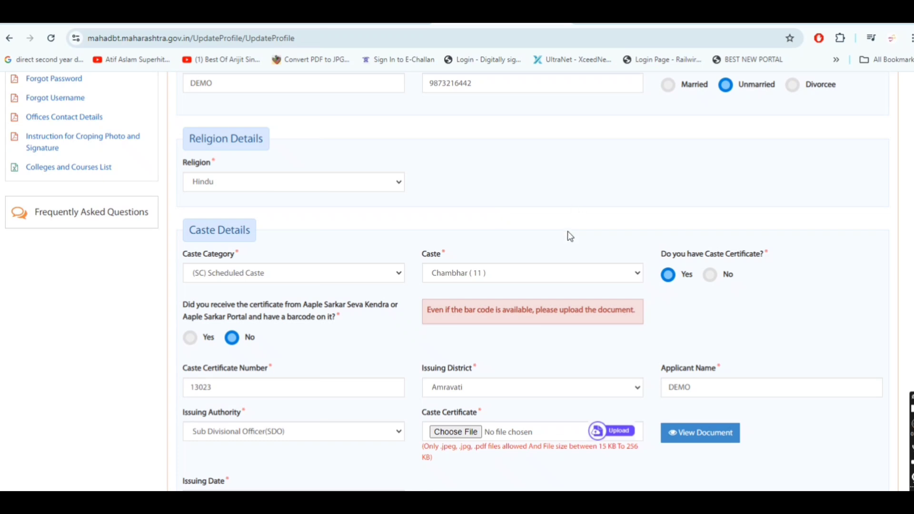
scroll(569, 237, "down", 1)
scroll(506, 241, "down", 1)
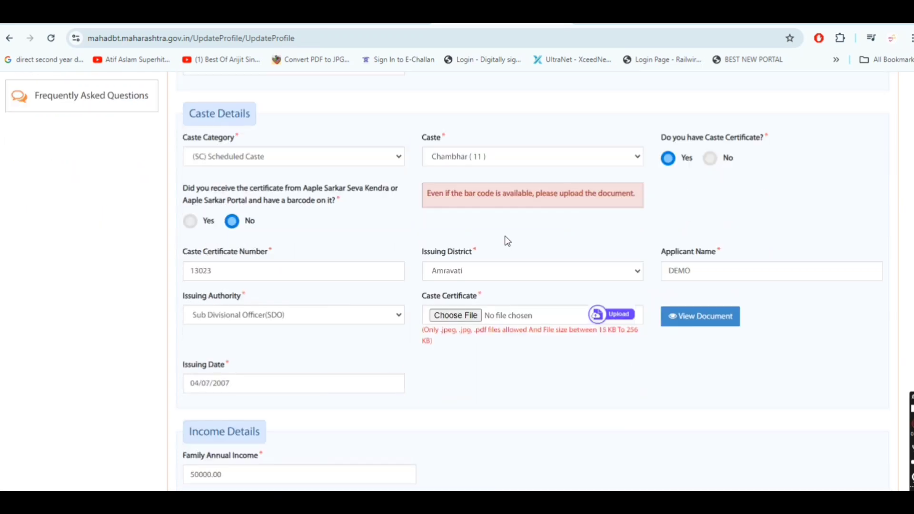
scroll(366, 283, "down", 5)
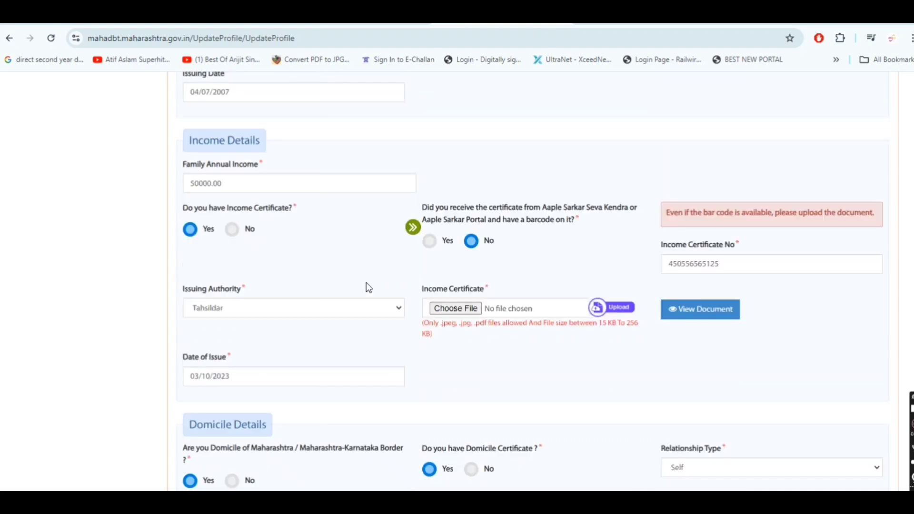
left_click(276, 181)
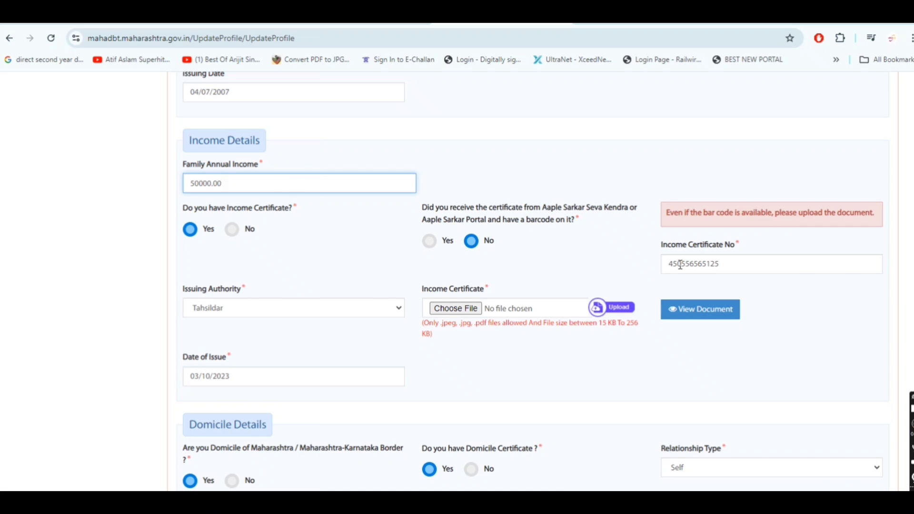
left_click_drag(725, 243, 722, 253)
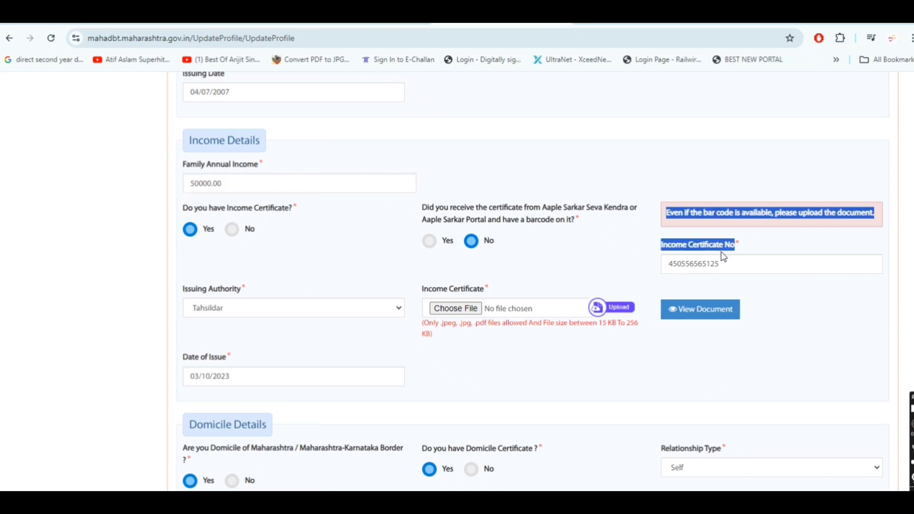
left_click(529, 289)
left_click(237, 312)
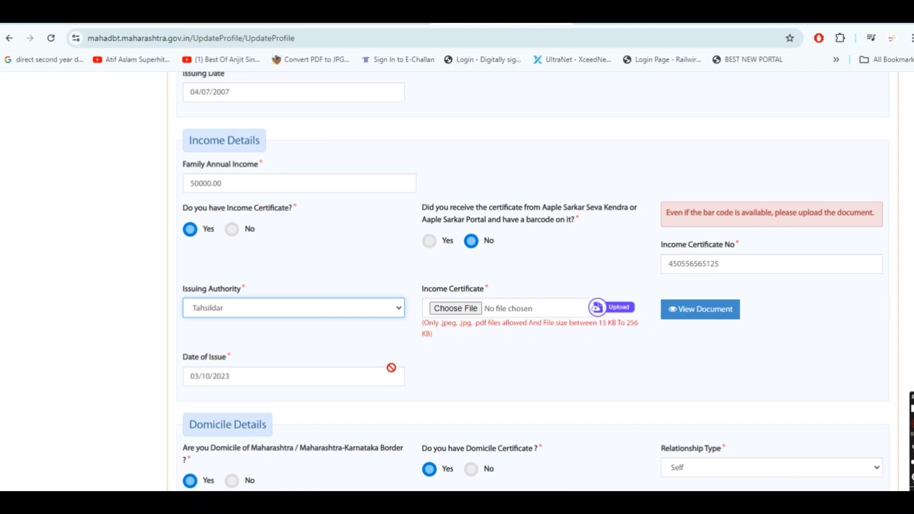
left_click(453, 376)
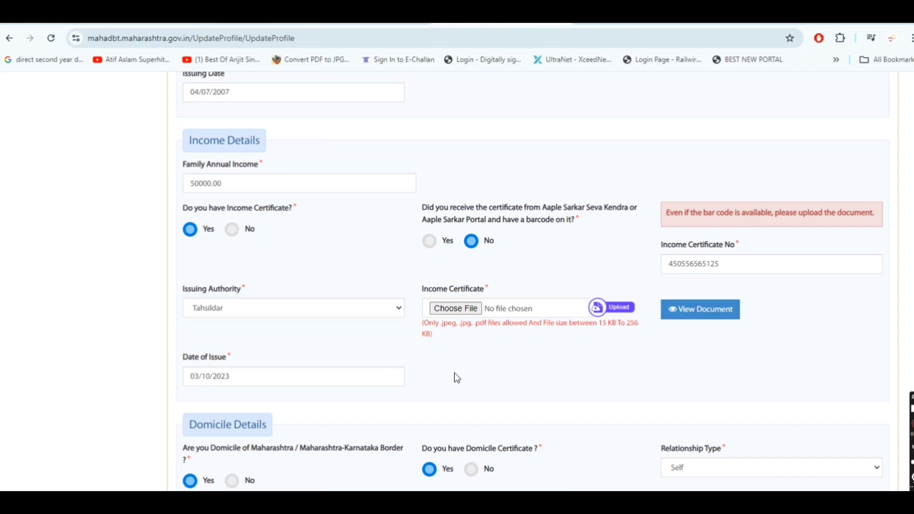
scroll(455, 378, "down", 15)
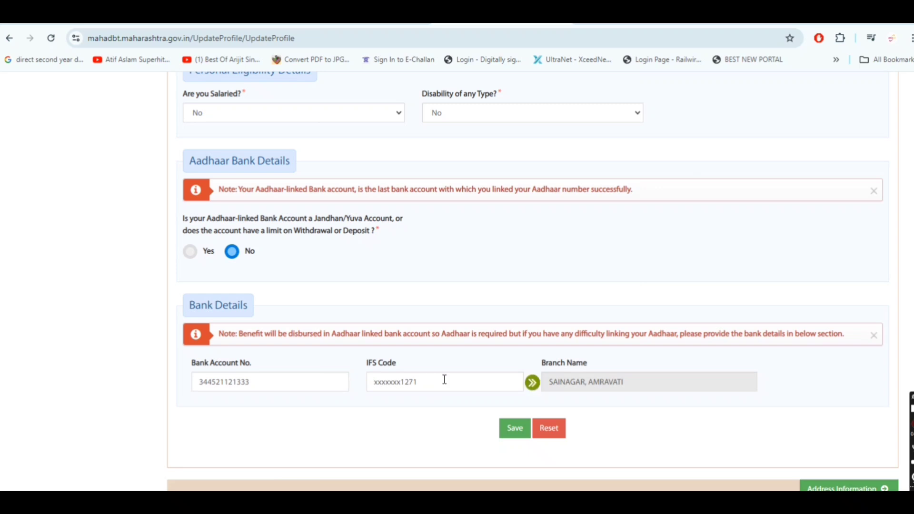
Step: Replace the IFS Code with SBIN0012712, verify the SAINAGAR, AMRAVATI branch, and save
left_click_drag(444, 380, 374, 382)
type("SBI")
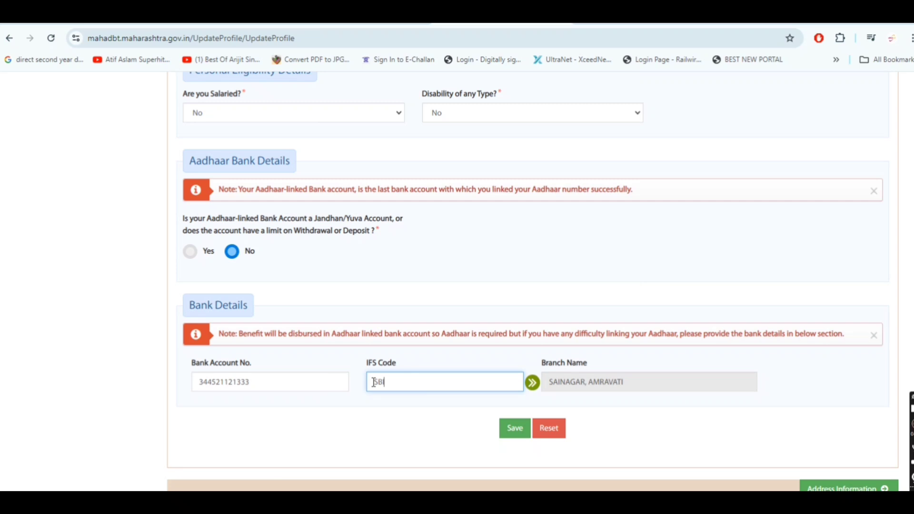
type("N0012712")
left_click(411, 422)
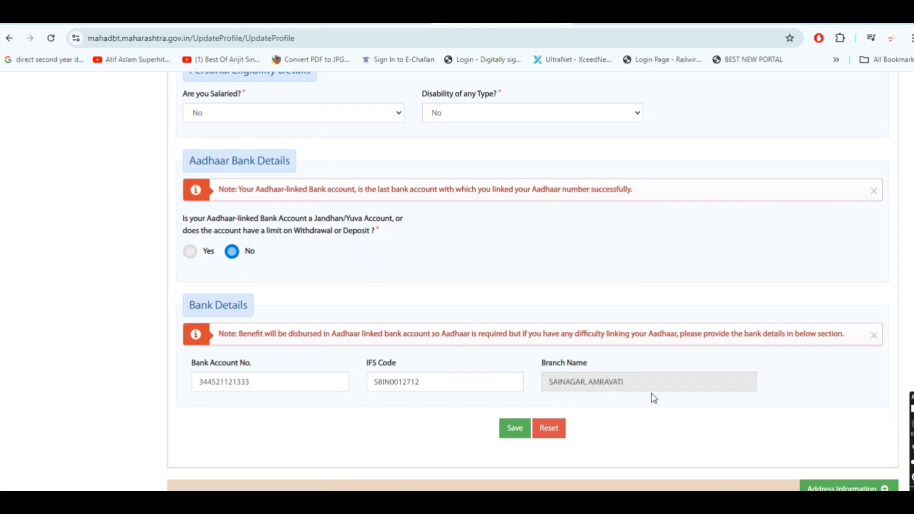
scroll(649, 402, "up", 3)
scroll(641, 410, "down", 4)
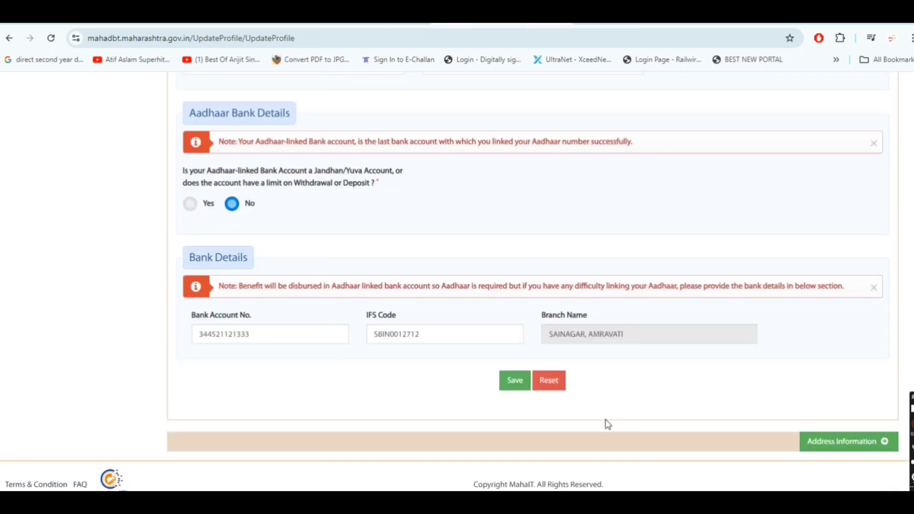
left_click(517, 382)
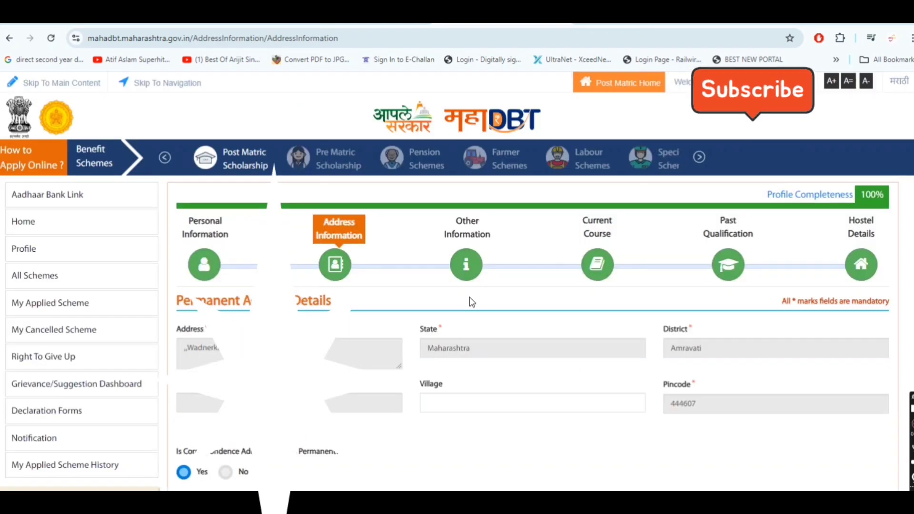
Step: Save the Address Information page and then the parent/guardian details
scroll(470, 296, "down", 7)
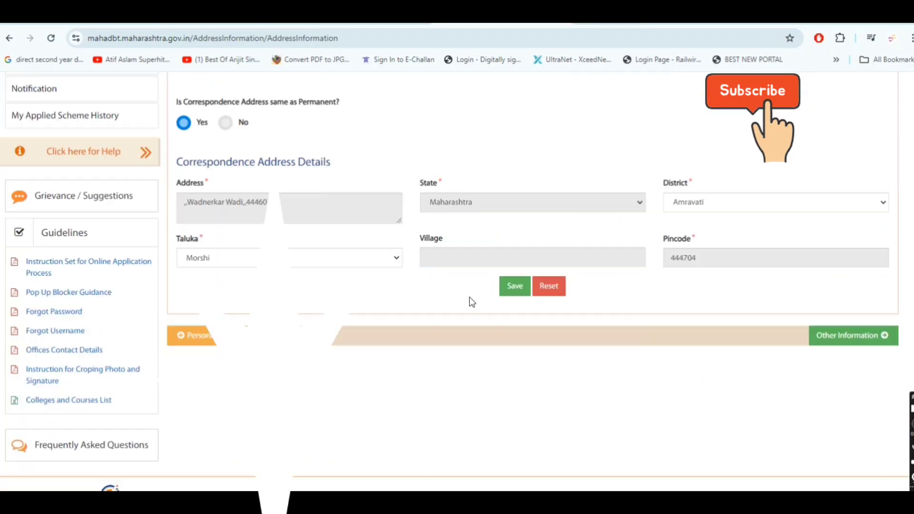
scroll(470, 298, "up", 3)
scroll(470, 299, "up", 1)
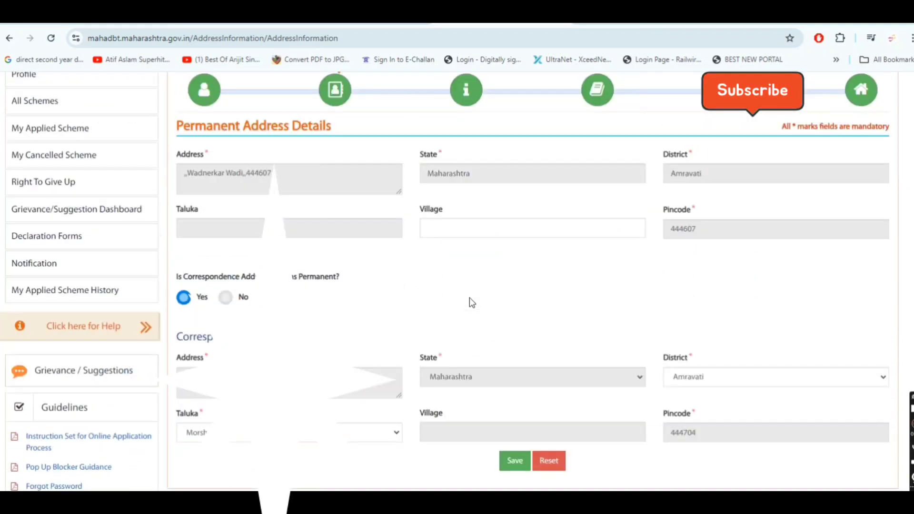
left_click(514, 460)
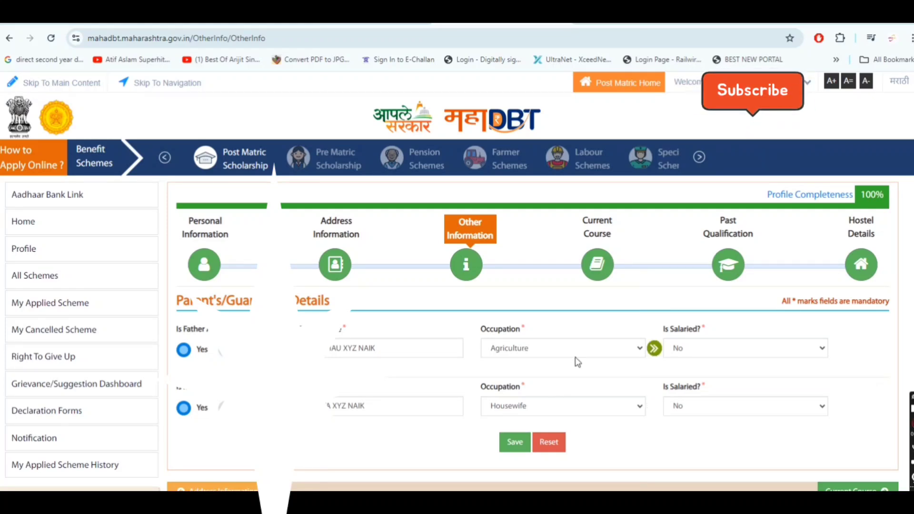
left_click(511, 444)
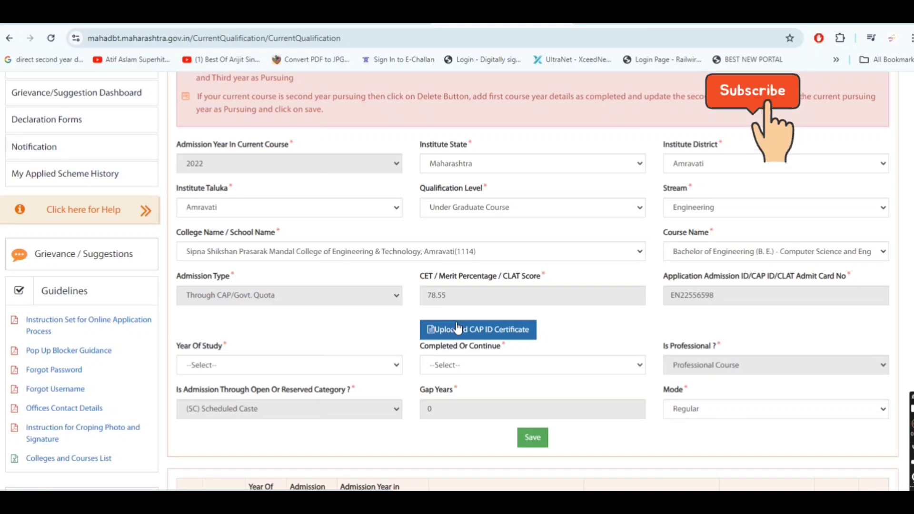
Step: Delete the Second Year, Pursuing row from the current course table and confirm
scroll(460, 329, "down", 3)
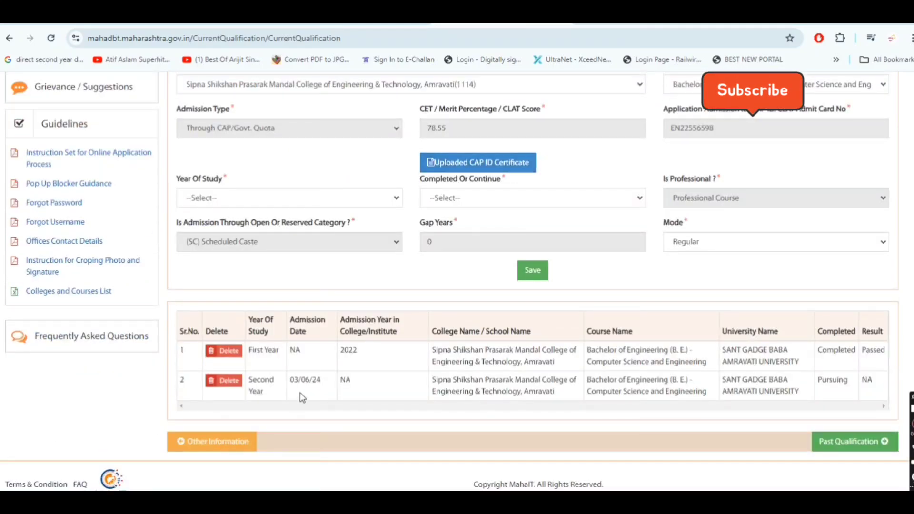
scroll(336, 388, "up", 3)
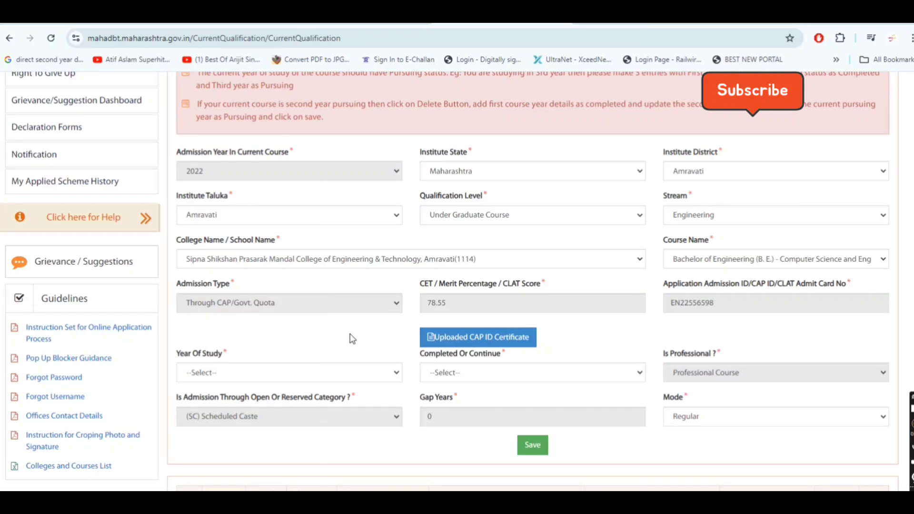
scroll(339, 327, "down", 4)
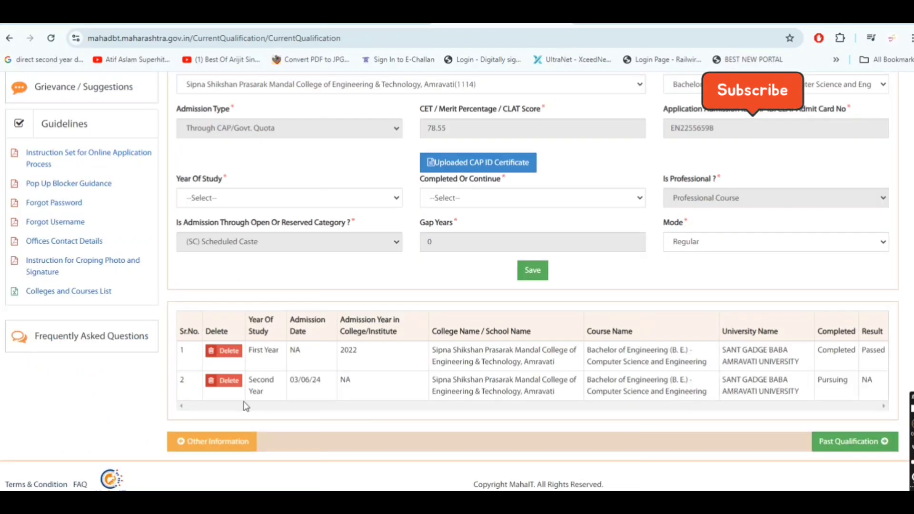
triple_click(258, 381)
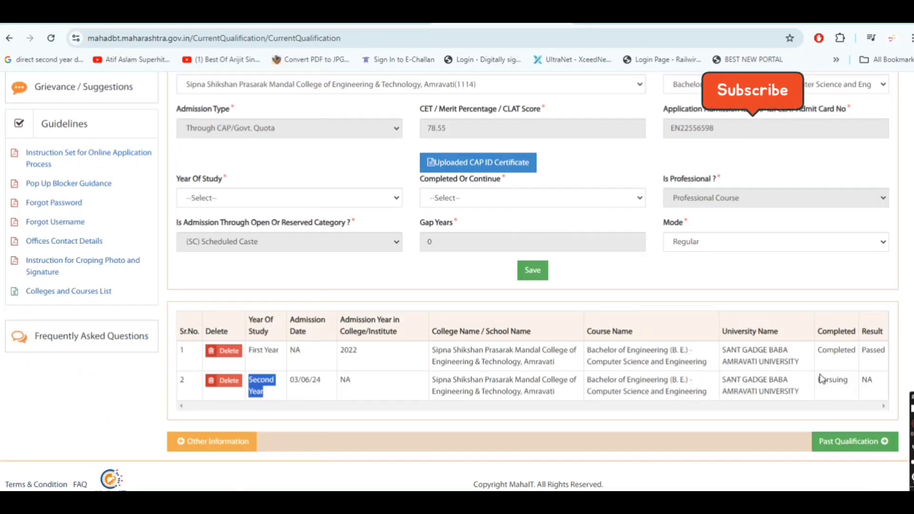
left_click_drag(818, 380, 856, 384)
left_click(838, 388)
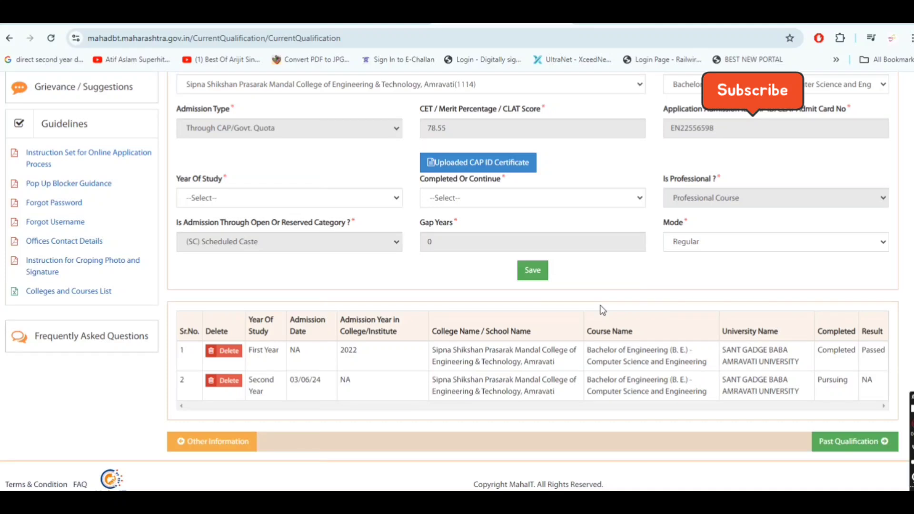
left_click(229, 387)
left_click(519, 111)
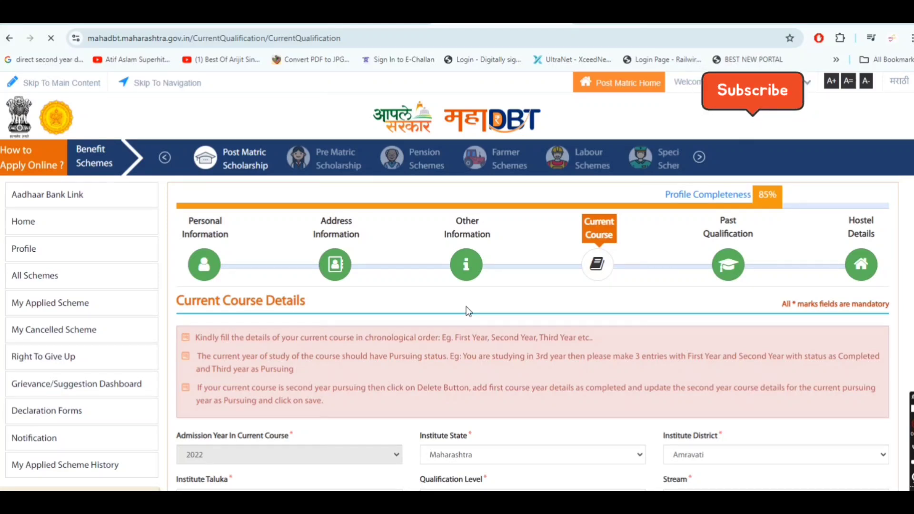
Step: Enter Second Year, status Completed, result Passed and 68.22 percentage
scroll(466, 312, "down", 8)
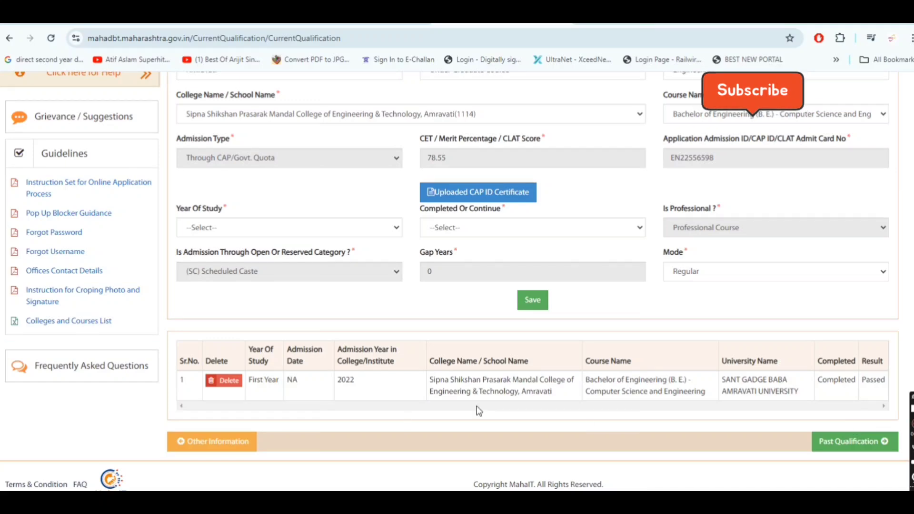
scroll(516, 407, "up", 1)
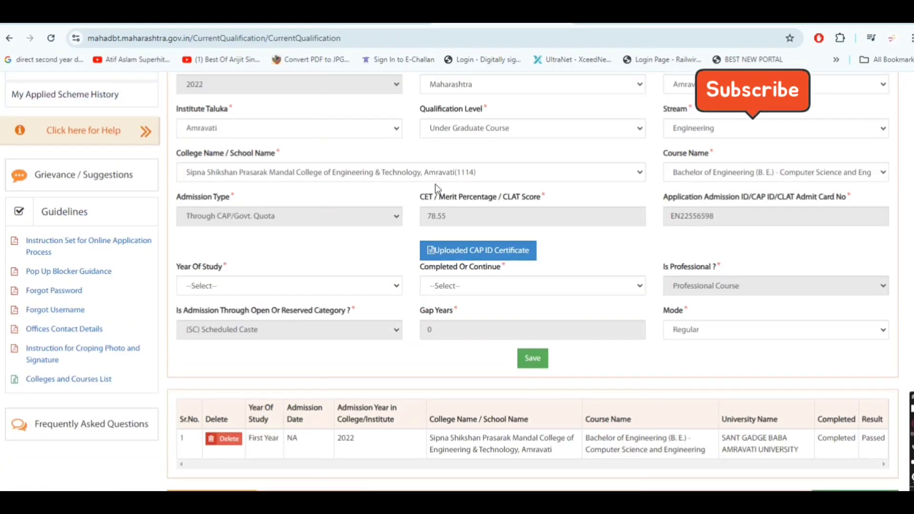
scroll(787, 174, "up", 2)
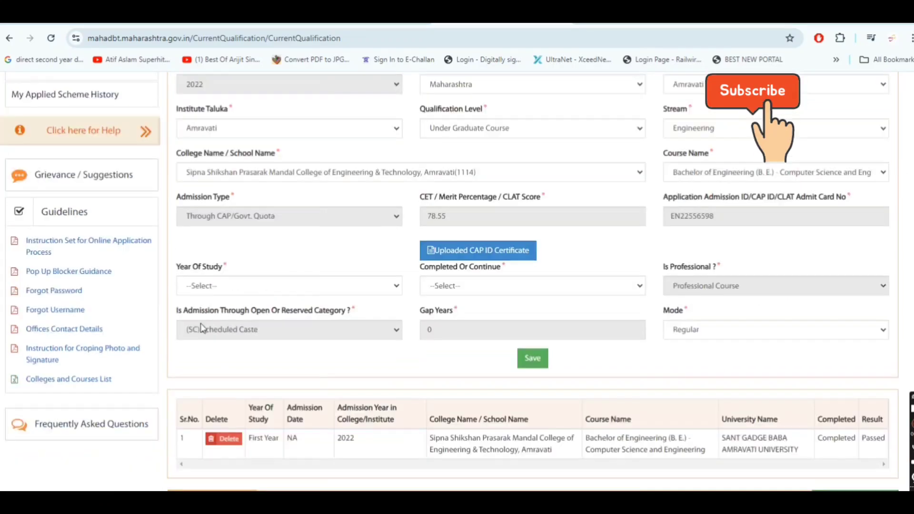
left_click(552, 287)
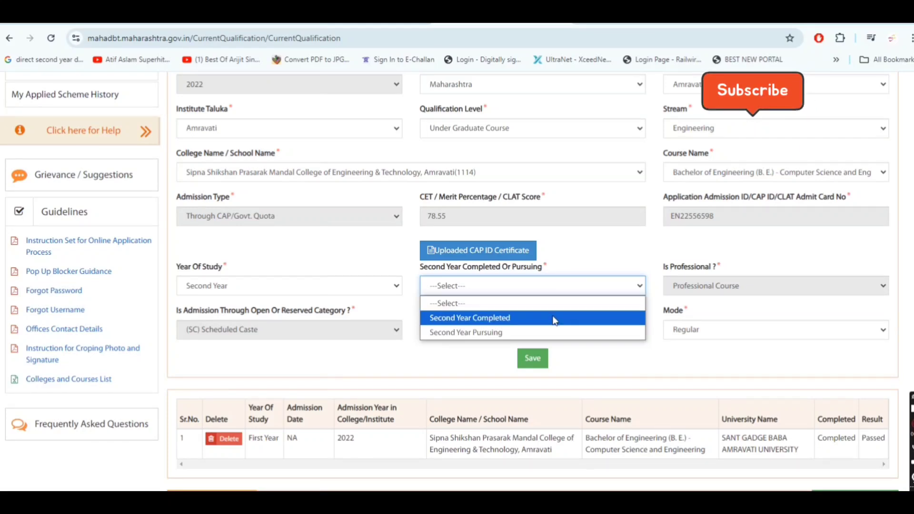
left_click(556, 319)
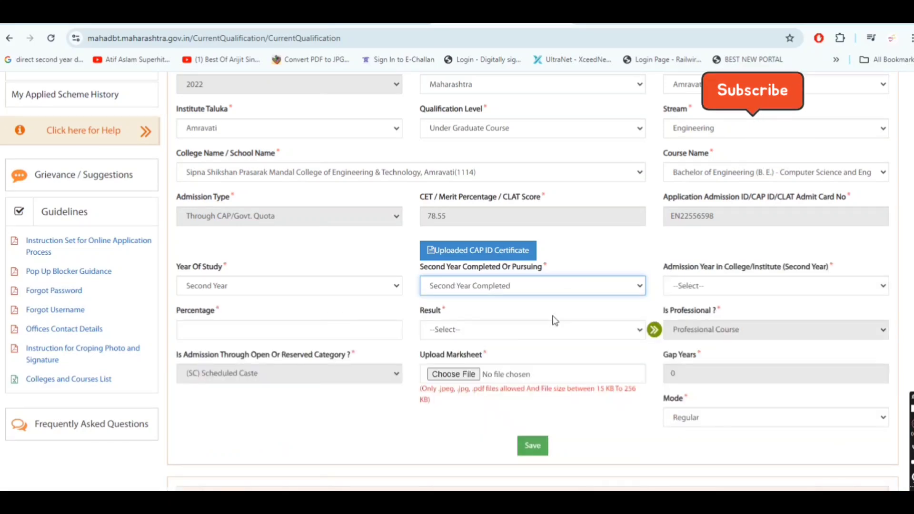
left_click(491, 324)
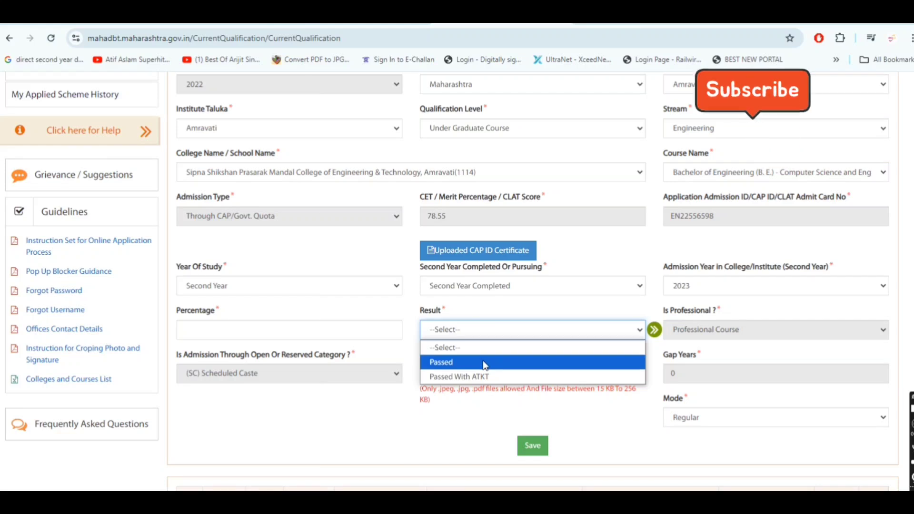
left_click(590, 359)
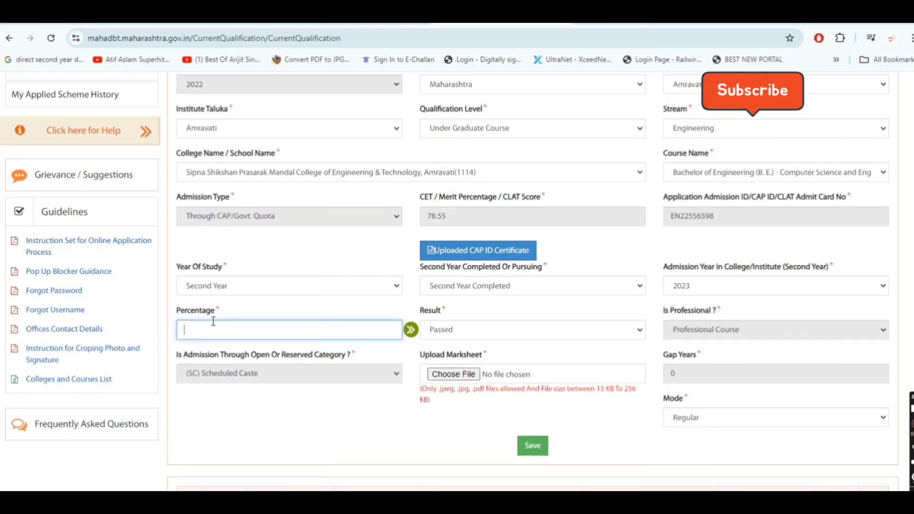
type("68.22")
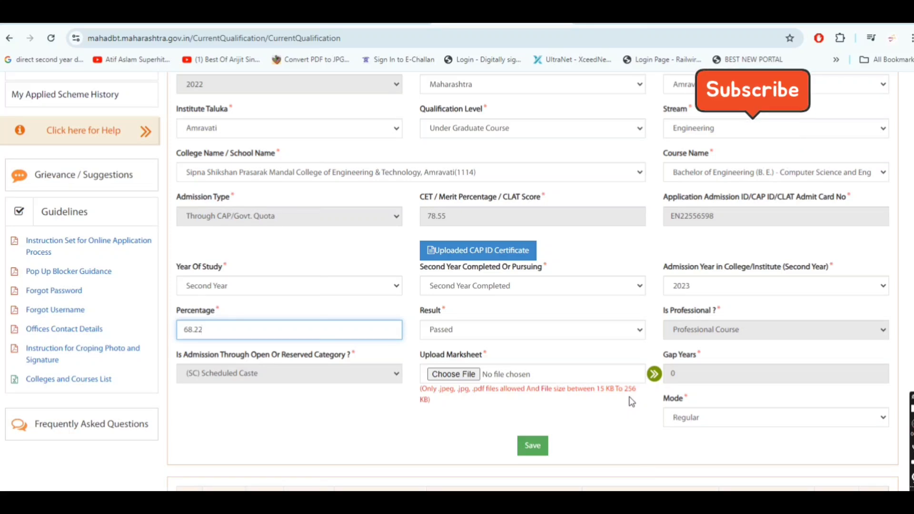
Step: Save the second-year course entry and dismiss the success message
left_click(533, 445)
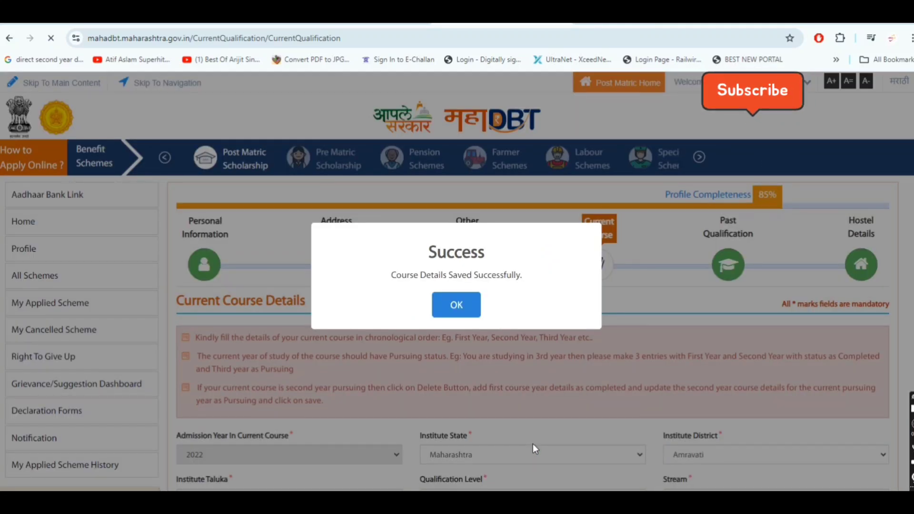
left_click(468, 312)
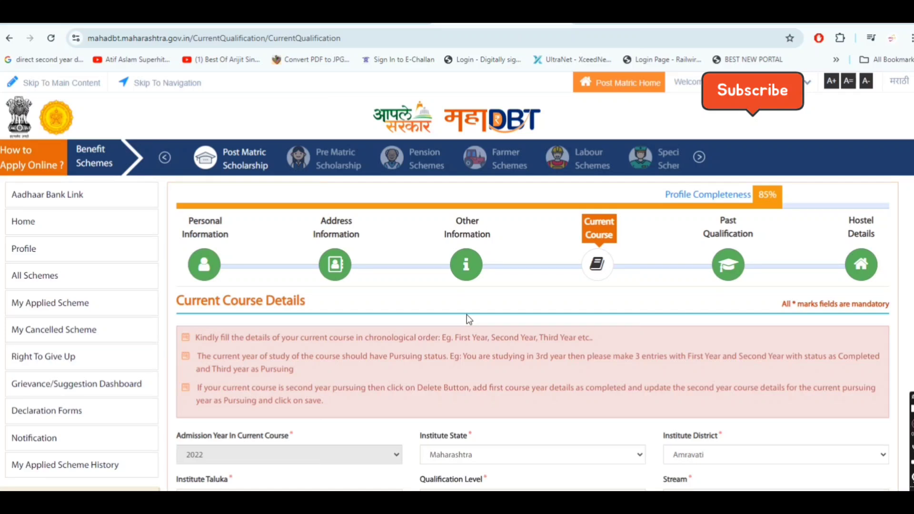
scroll(466, 314, "down", 2)
scroll(467, 315, "down", 4)
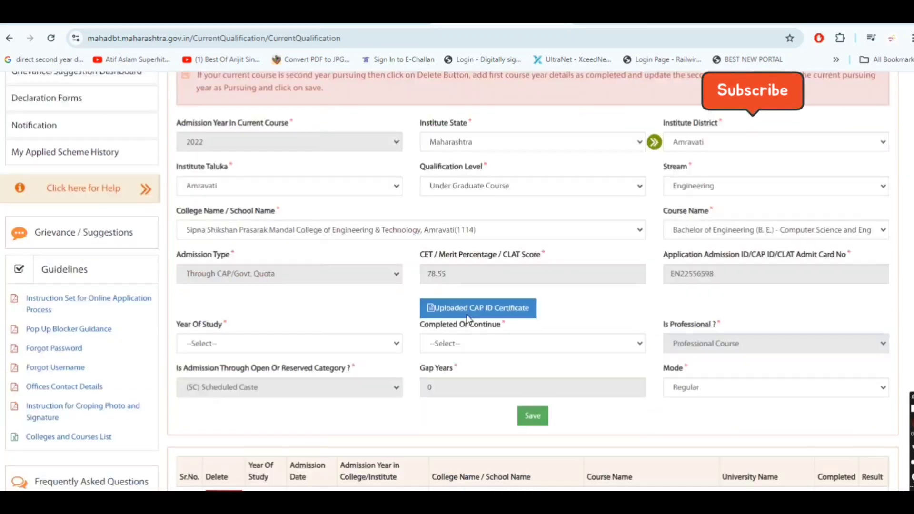
scroll(466, 314, "down", 3)
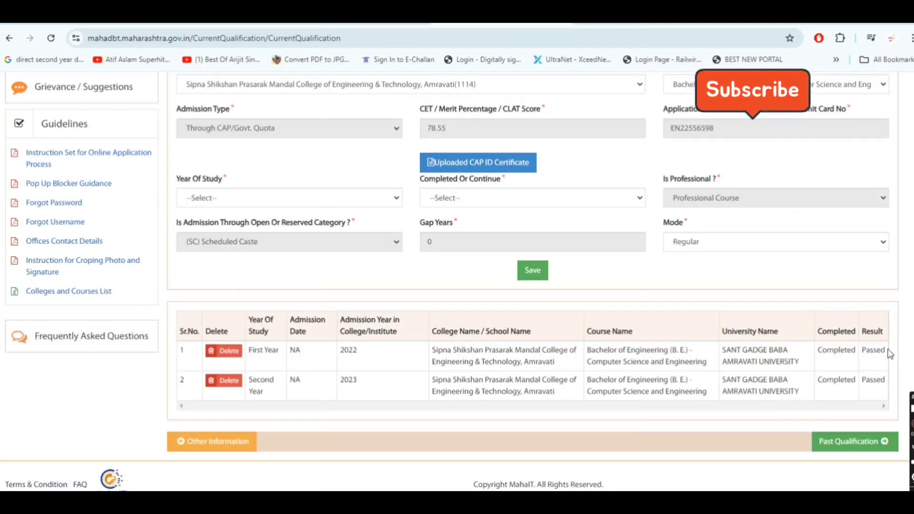
Step: Set Third Year, status Third Year Pursuing, and admission date 22/07/2024
left_click(312, 208)
left_click(288, 290)
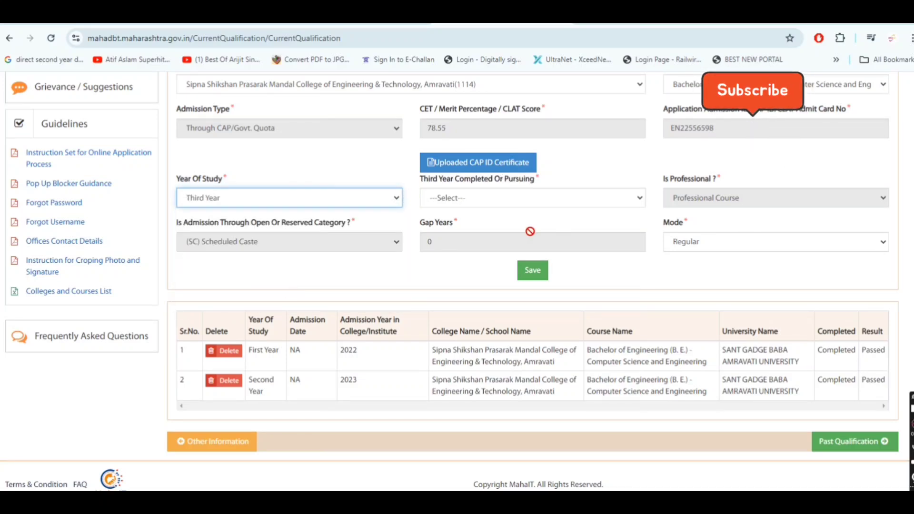
left_click(599, 198)
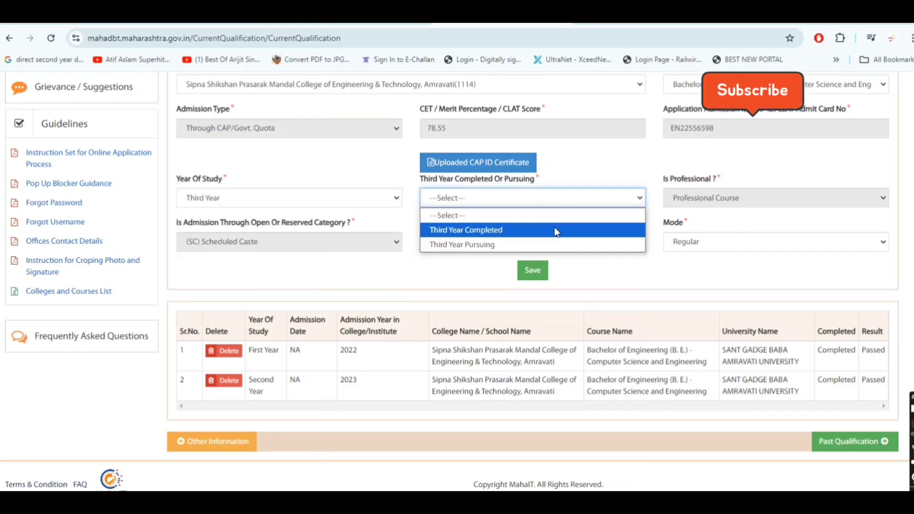
left_click(534, 244)
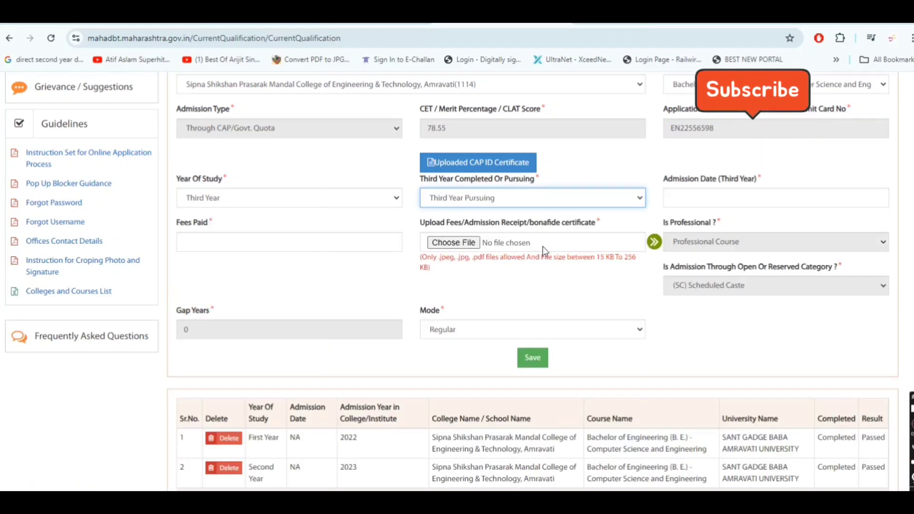
left_click(771, 198)
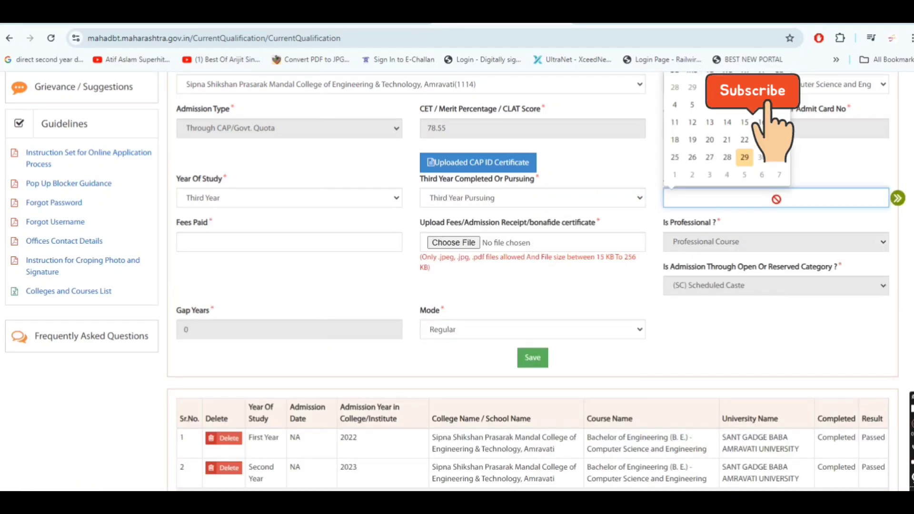
scroll(745, 148, "up", 1)
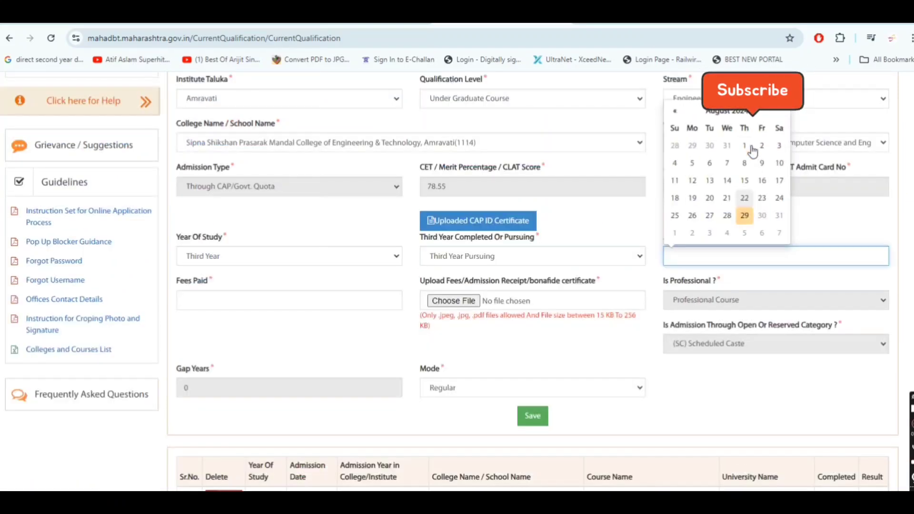
left_click(738, 114)
left_click(739, 195)
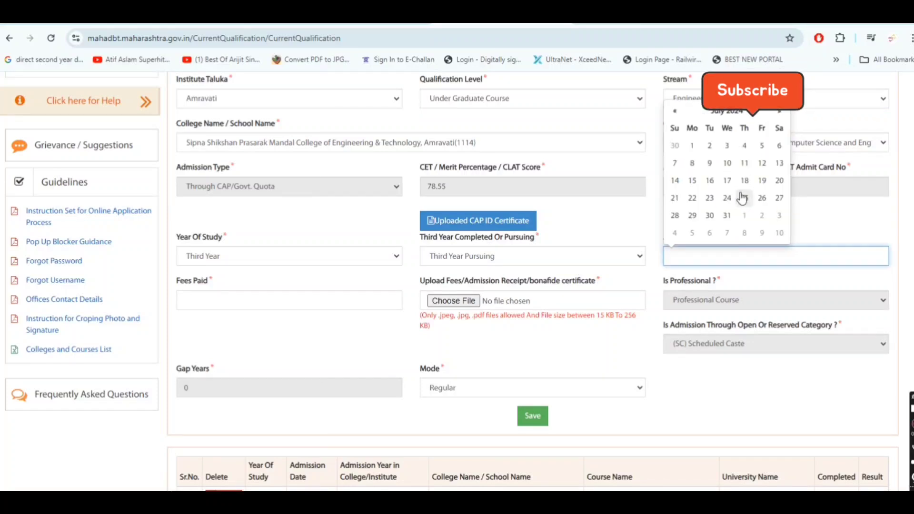
left_click(693, 198)
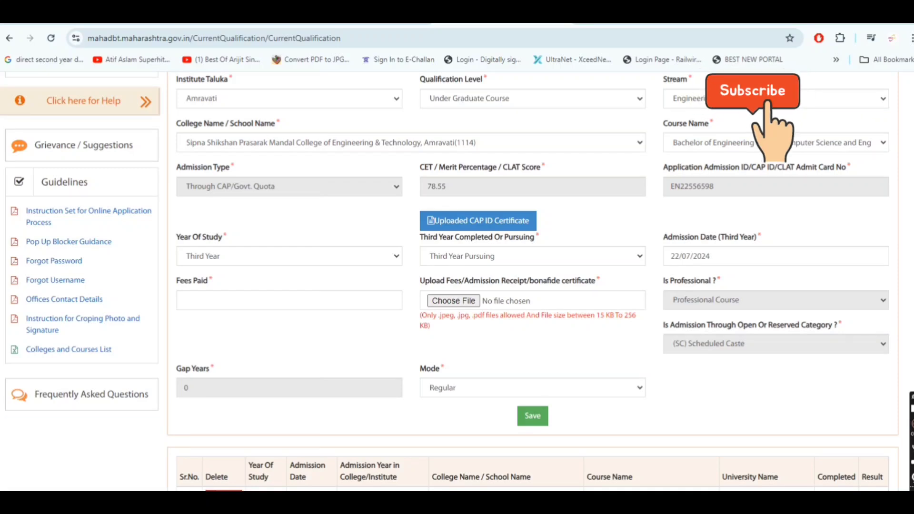
Step: Enter fees paid 0, attach FEE.pdf as the receipt, and save the entry
left_click(237, 298)
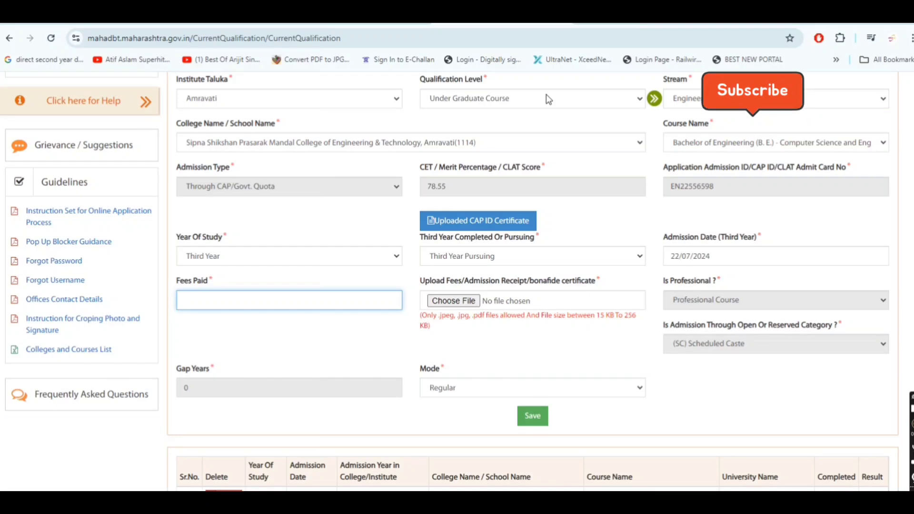
type("0")
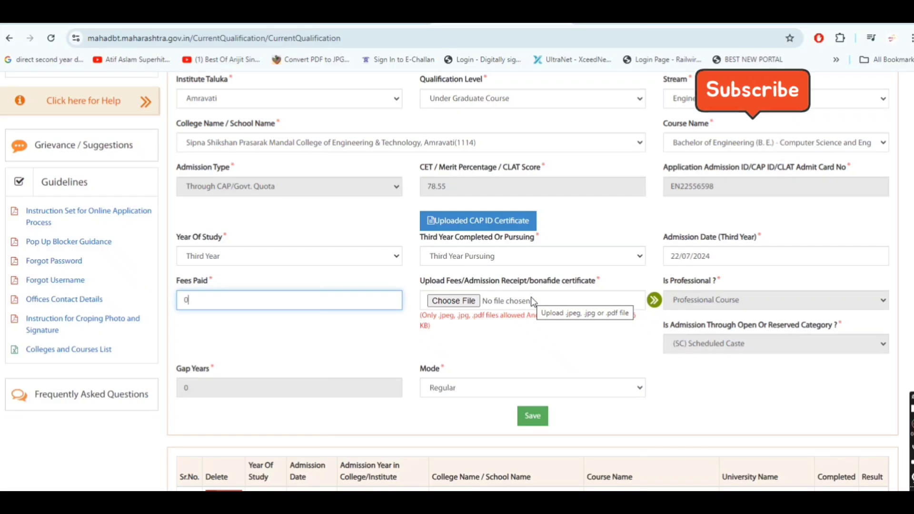
left_click(476, 300)
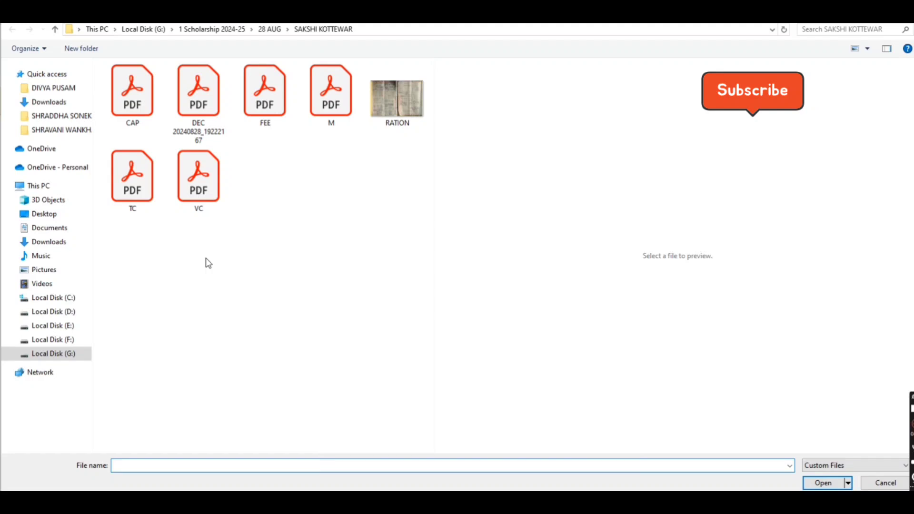
double_click(276, 96)
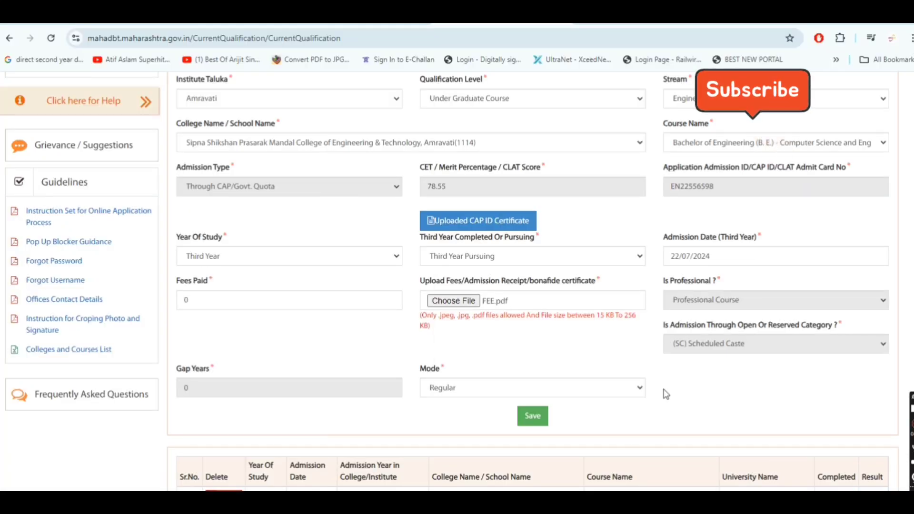
left_click(532, 416)
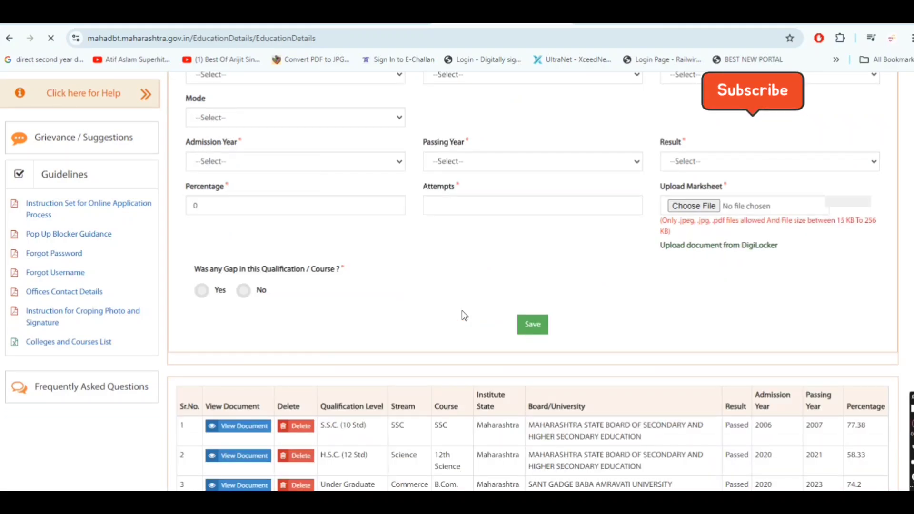
scroll(462, 310, "down", 3)
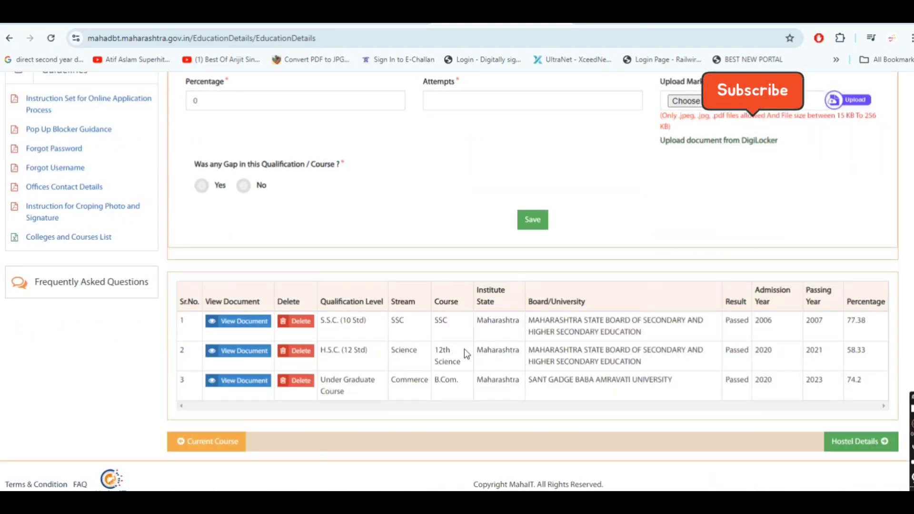
scroll(464, 349, "up", 10)
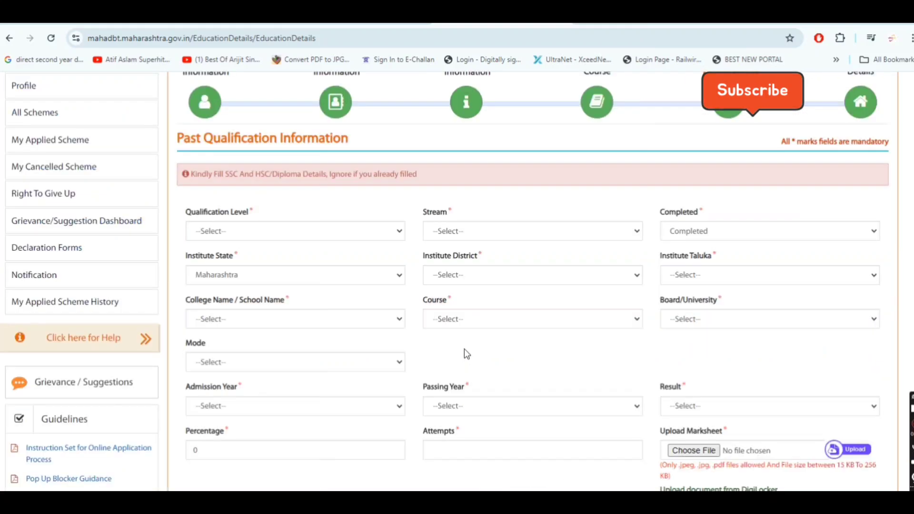
scroll(465, 349, "up", 3)
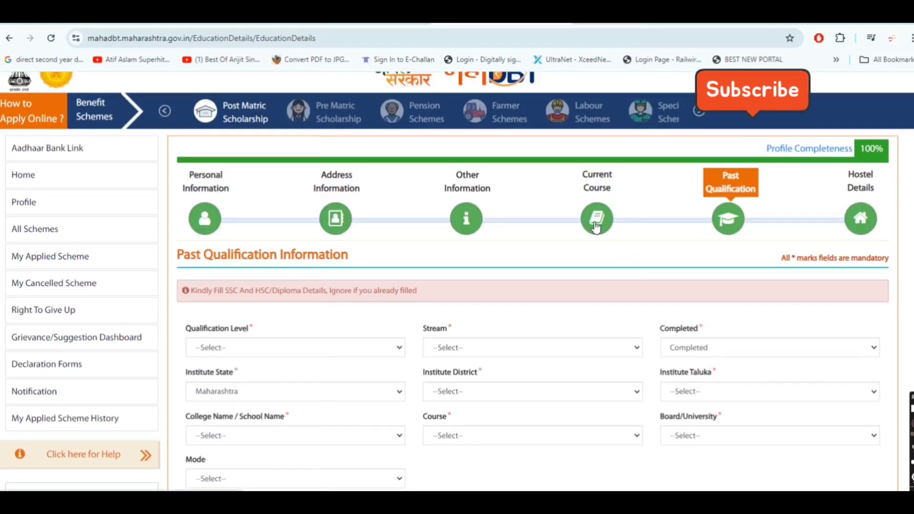
left_click(596, 228)
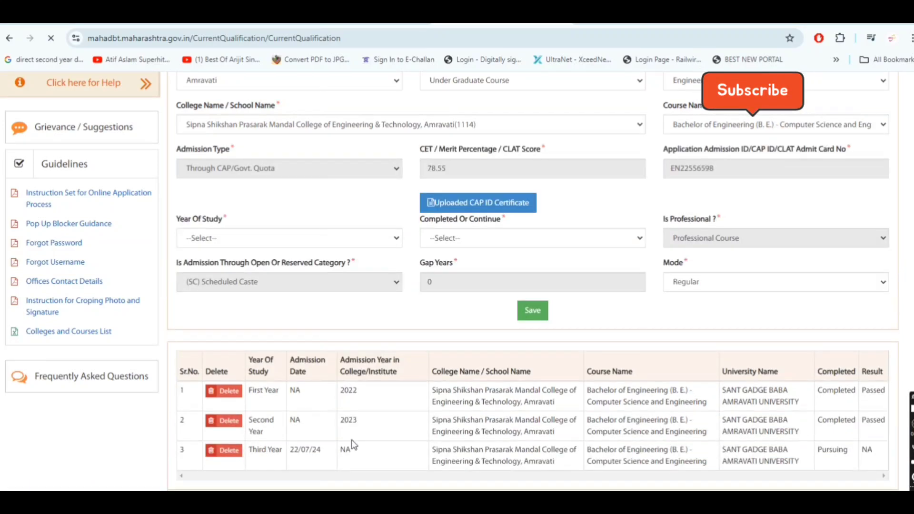
left_click_drag(260, 449, 312, 464)
left_click(304, 451)
double_click(310, 463)
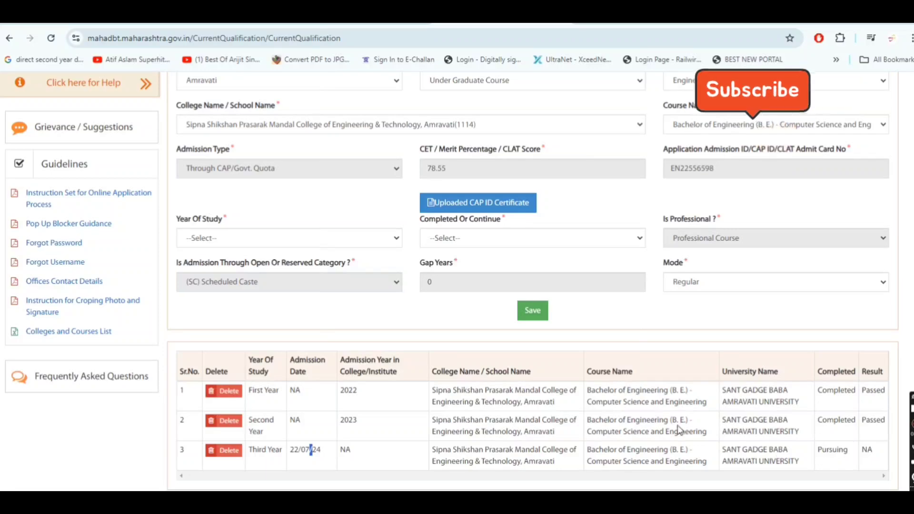
scroll(581, 456, "down", 3)
scroll(581, 456, "up", 8)
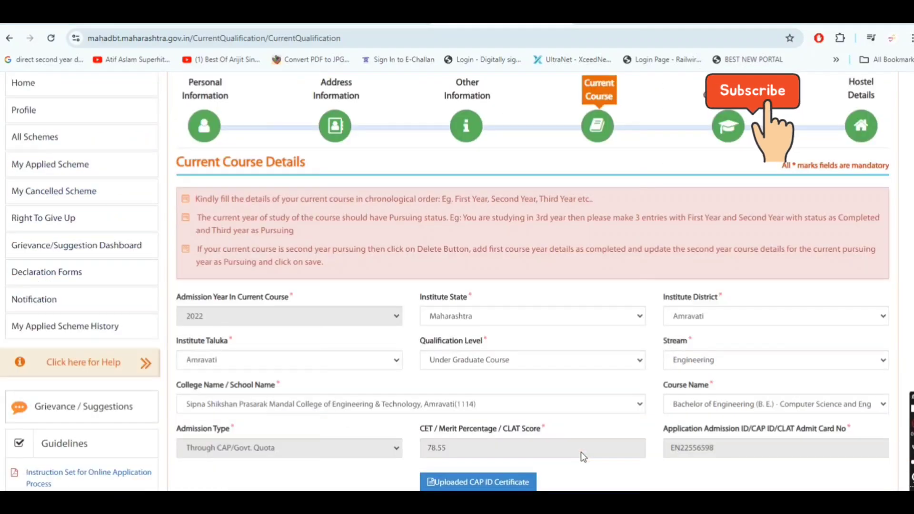
left_click(728, 126)
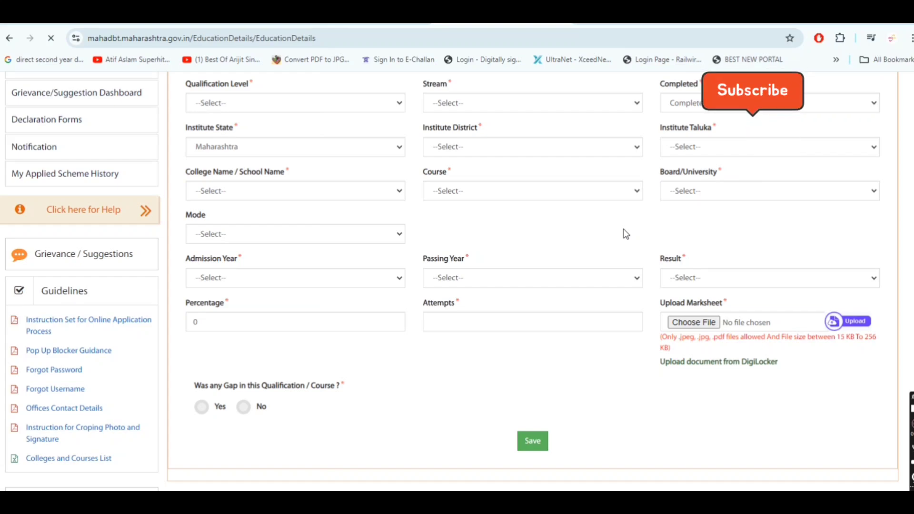
scroll(626, 234, "down", 3)
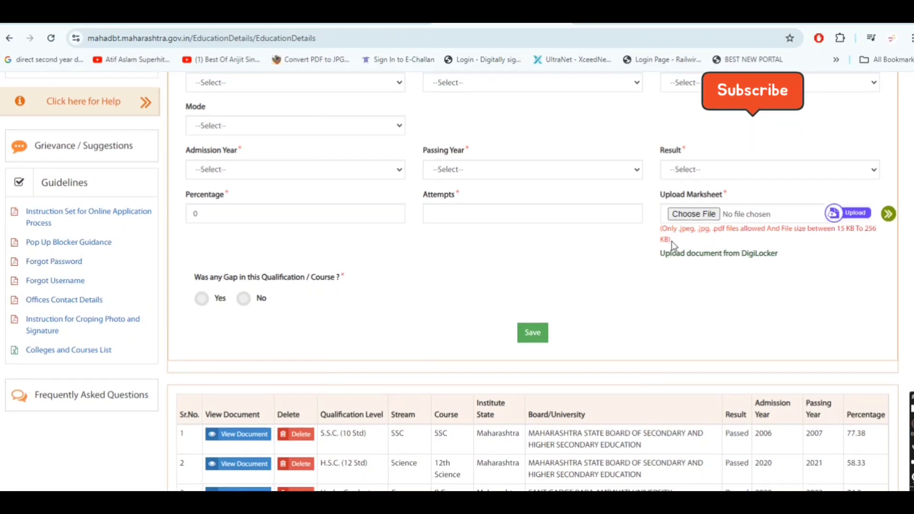
scroll(673, 245, "up", 6)
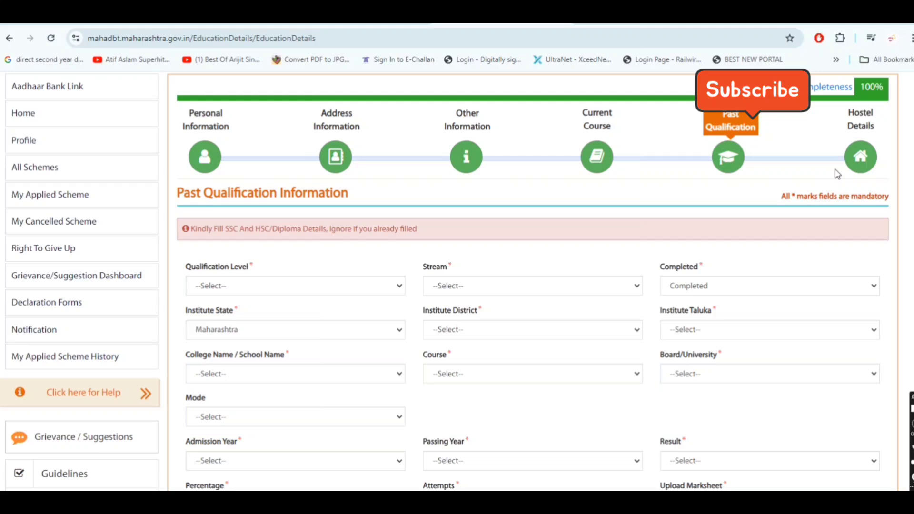
Step: On the Hostel Details step, choose Day Scholar as the beneficiary category
left_click(860, 161)
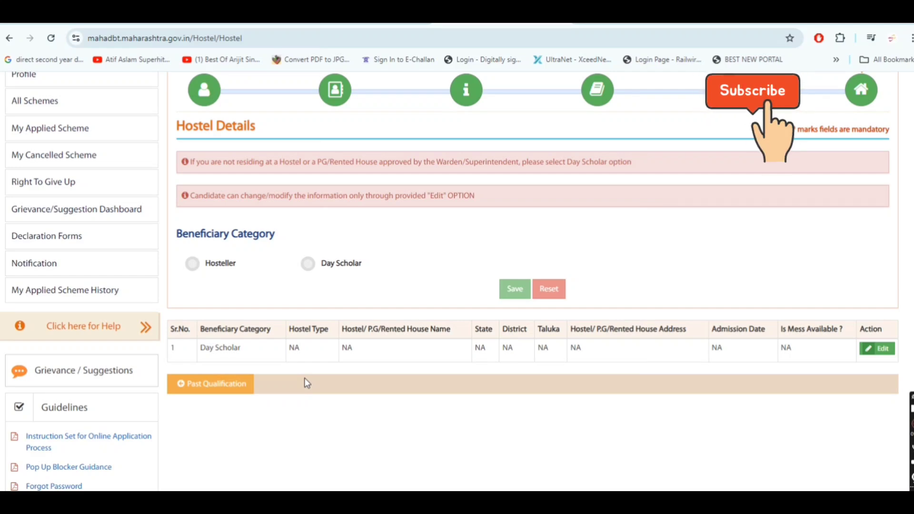
left_click(308, 267)
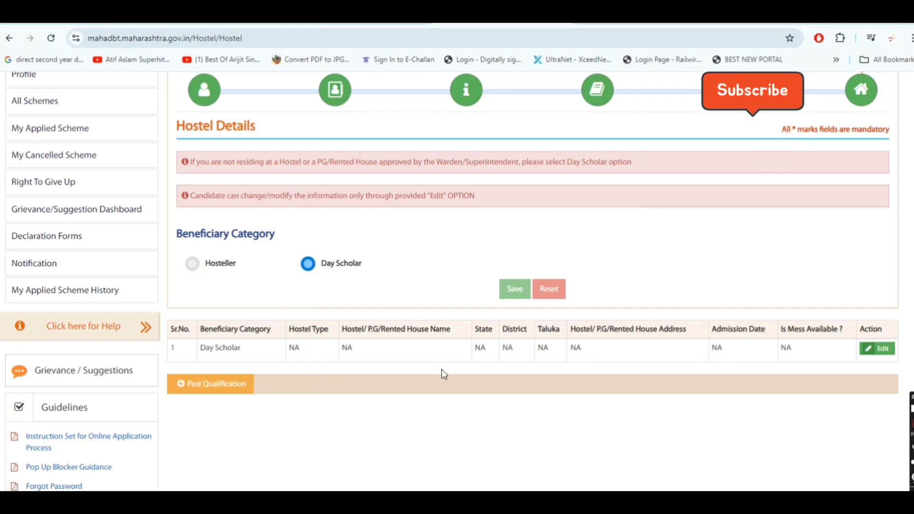
scroll(442, 376, "up", 3)
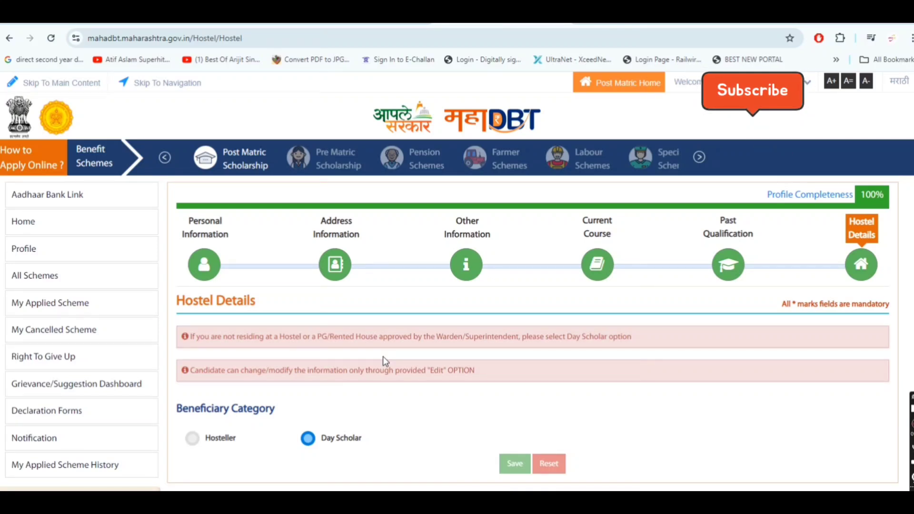
Step: Revisit the Current Course Details step and review the page
left_click(598, 275)
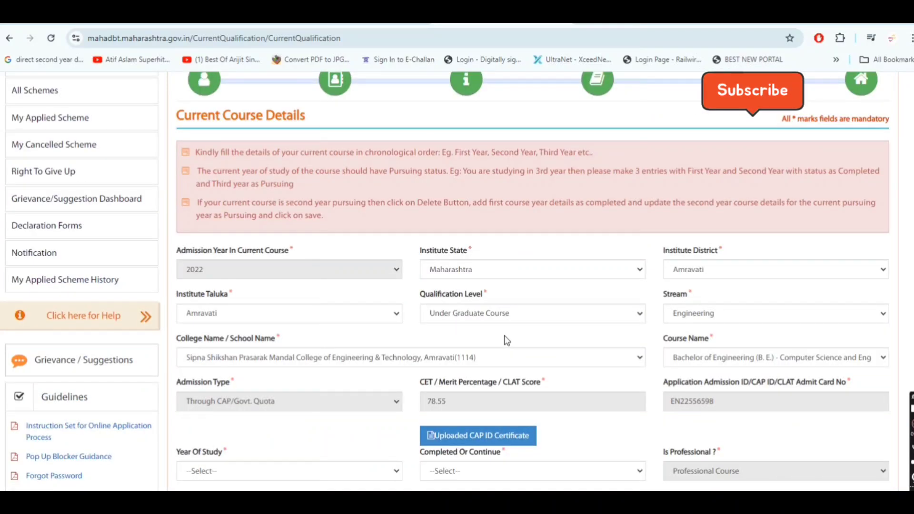
scroll(605, 304, "up", 3)
scroll(90, 265, "up", 4)
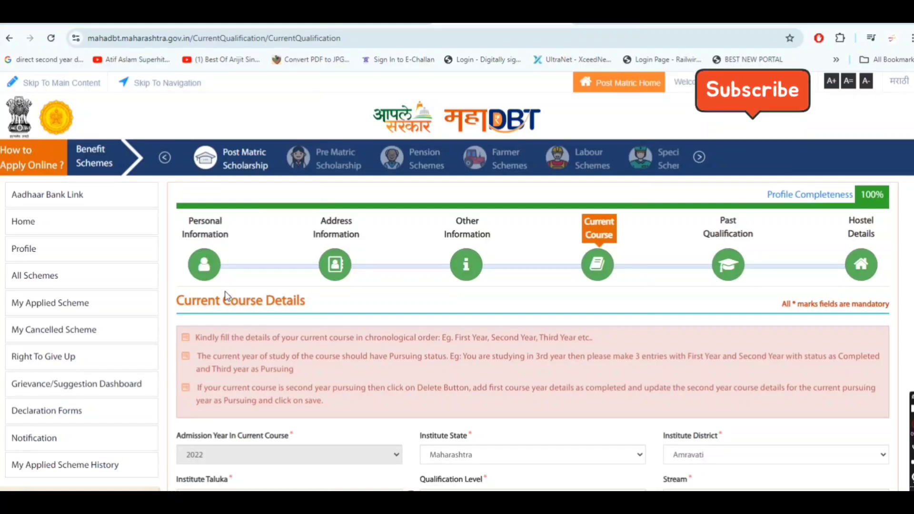
scroll(226, 295, "down", 4)
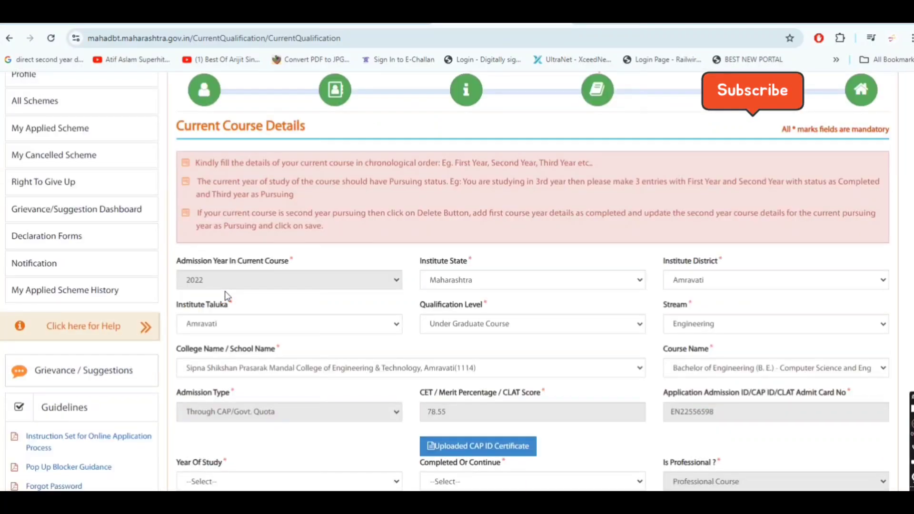
Step: View the applied scheme history for academic year 2023-24, then 2020-21
left_click(29, 291)
left_click(290, 243)
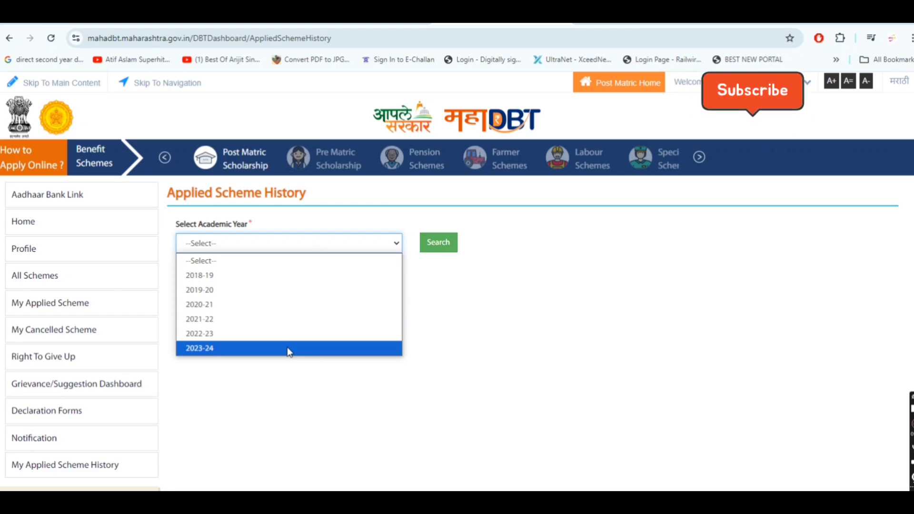
left_click(308, 349)
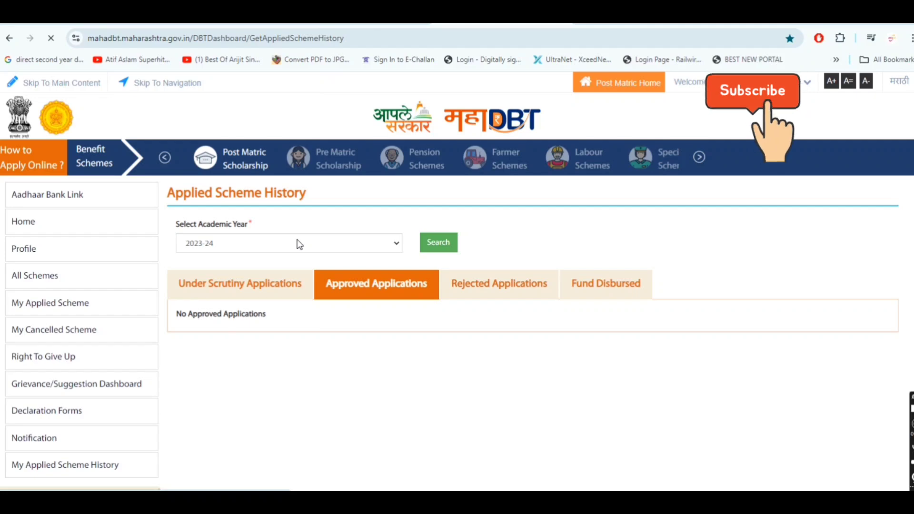
left_click(298, 244)
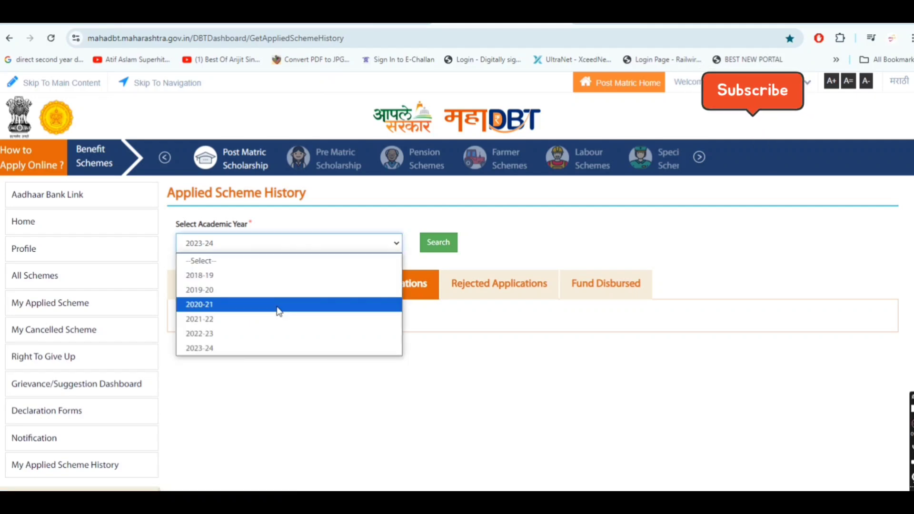
left_click(277, 307)
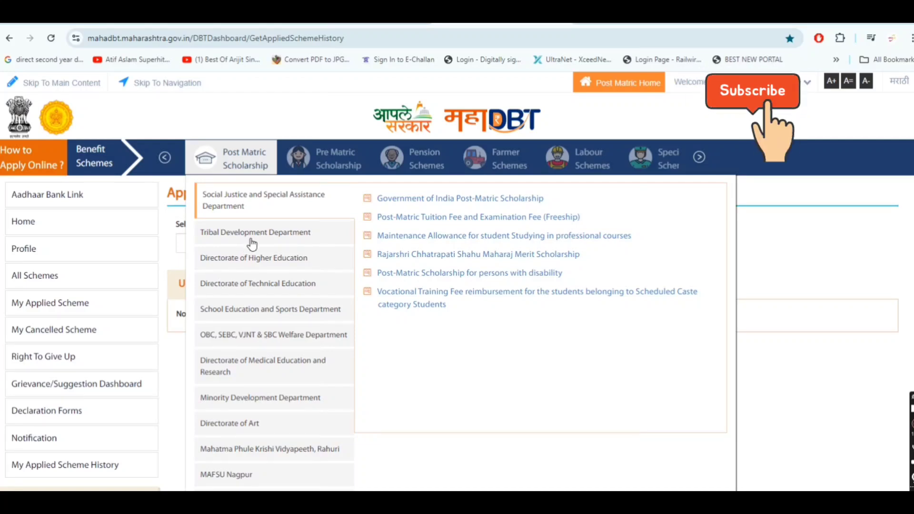
Step: Open the Government of India Post-Matric Scholarship scheme and apply for it
left_click(472, 202)
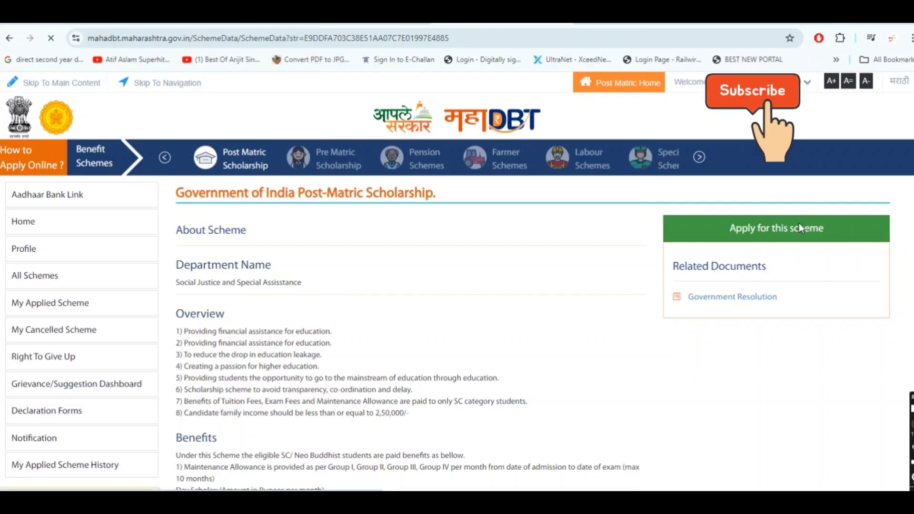
left_click(801, 229)
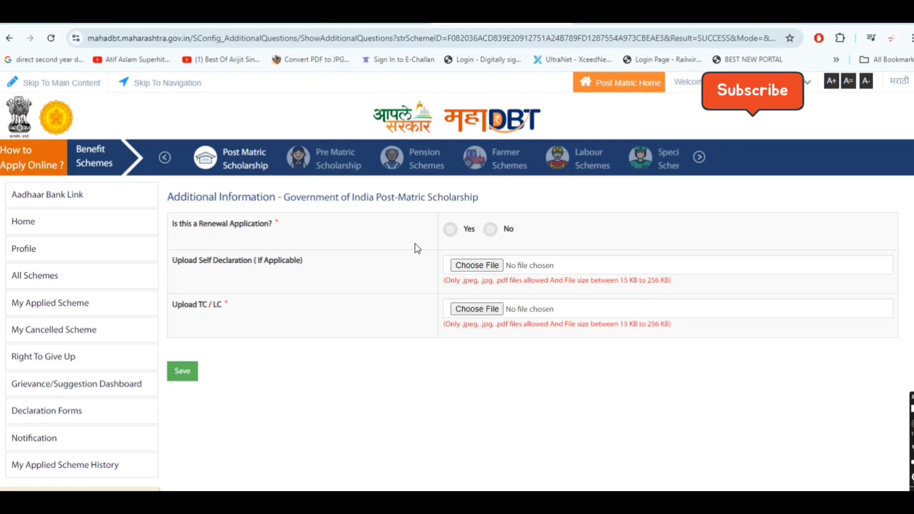
Step: Mark the application as a renewal and enter the previous application ID
left_click(451, 230)
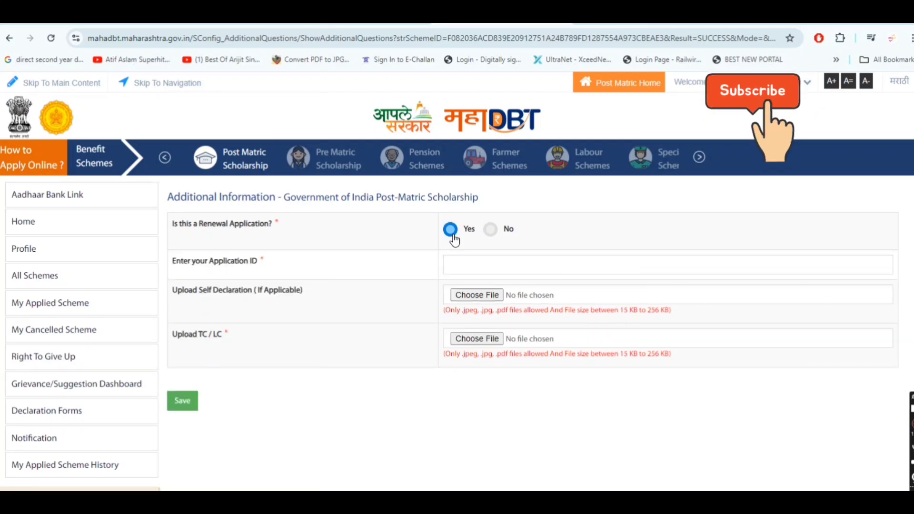
left_click(479, 262)
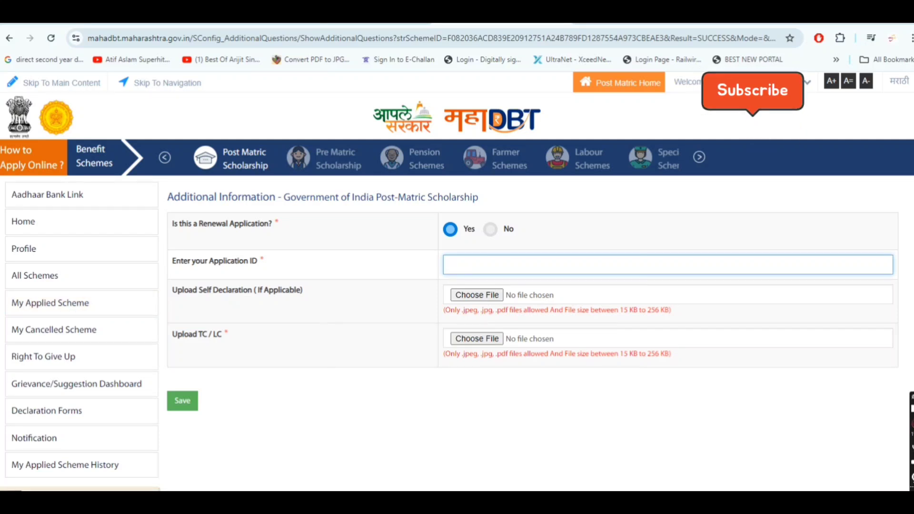
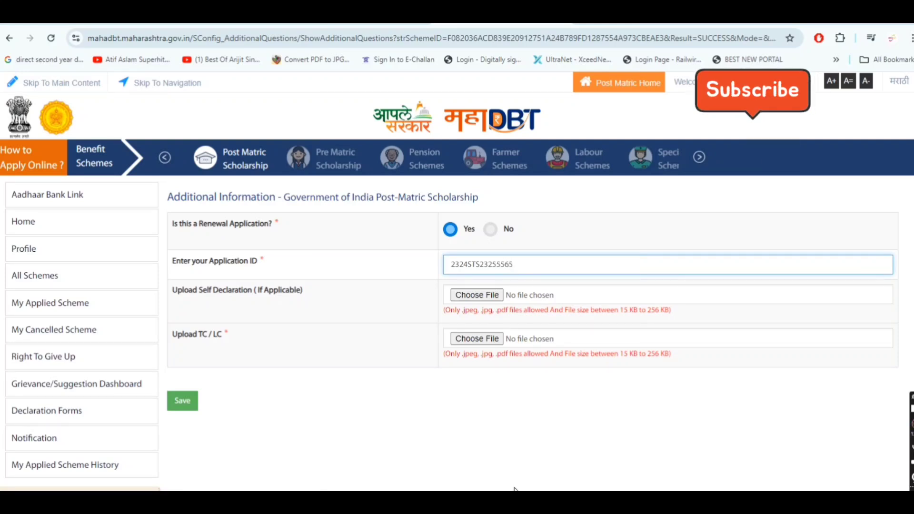
left_click(646, 415)
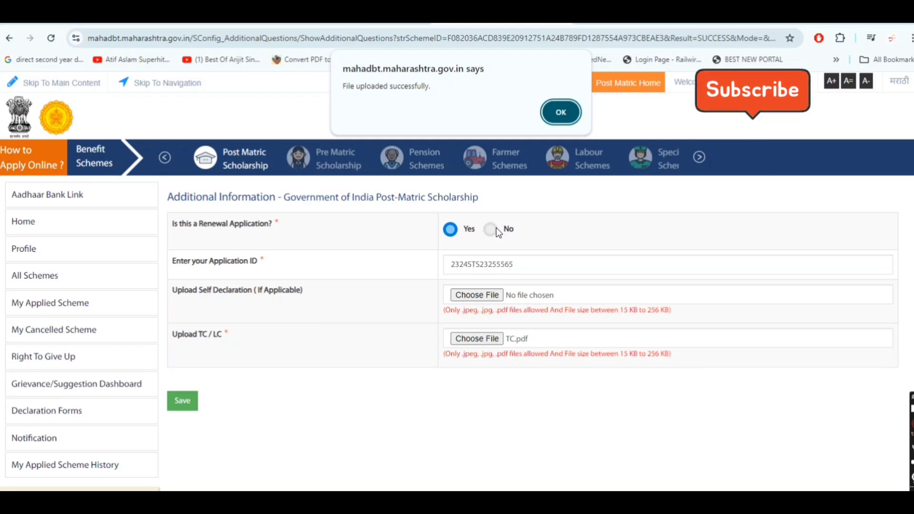
Step: Save the additional information and review the course, hostel, renewal and TC.pdf preview down to the declaration
left_click(562, 112)
left_click(182, 401)
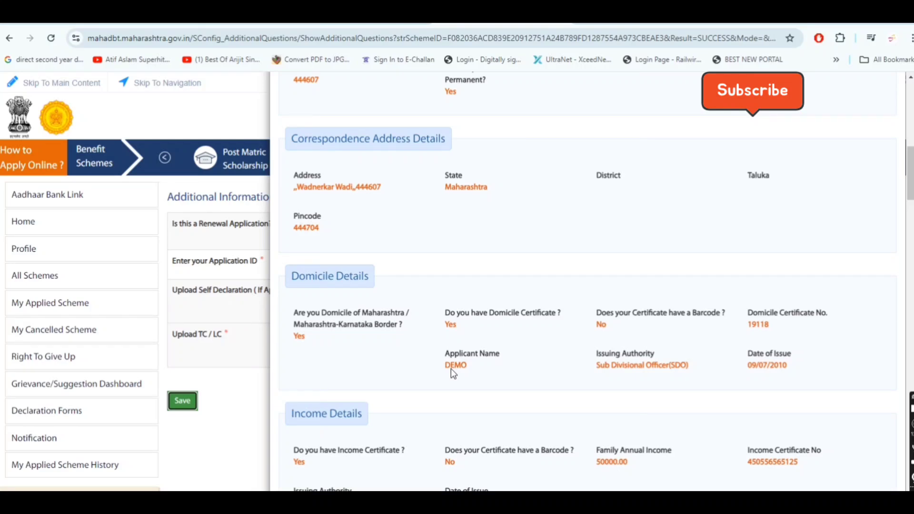
scroll(452, 371, "down", 5)
scroll(452, 369, "down", 6)
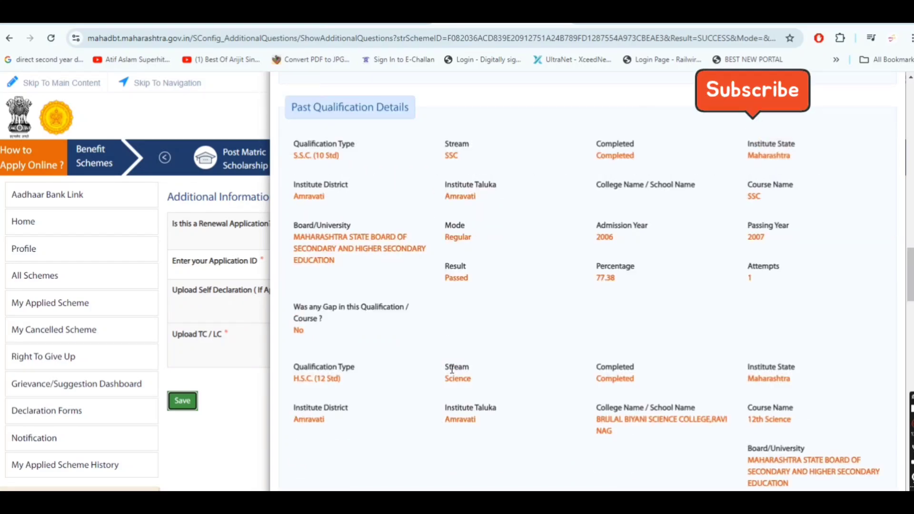
scroll(453, 370, "down", 10)
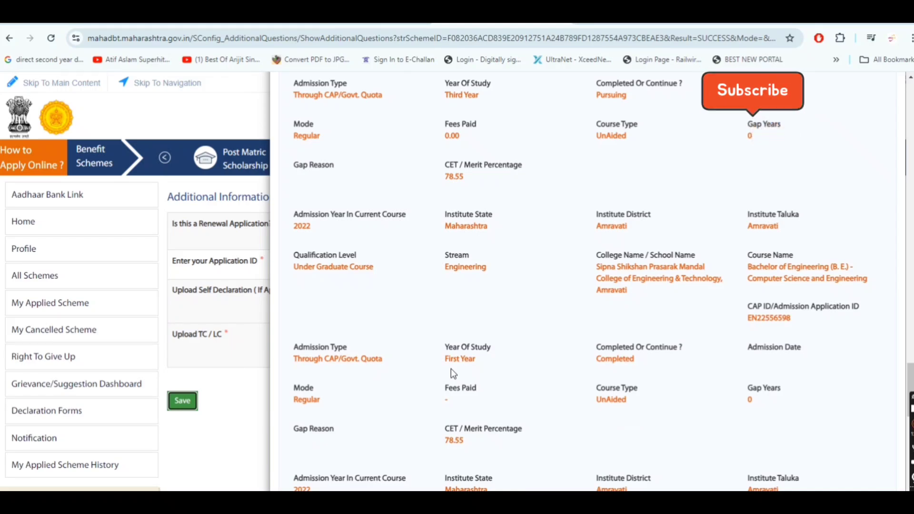
scroll(450, 368, "down", 10)
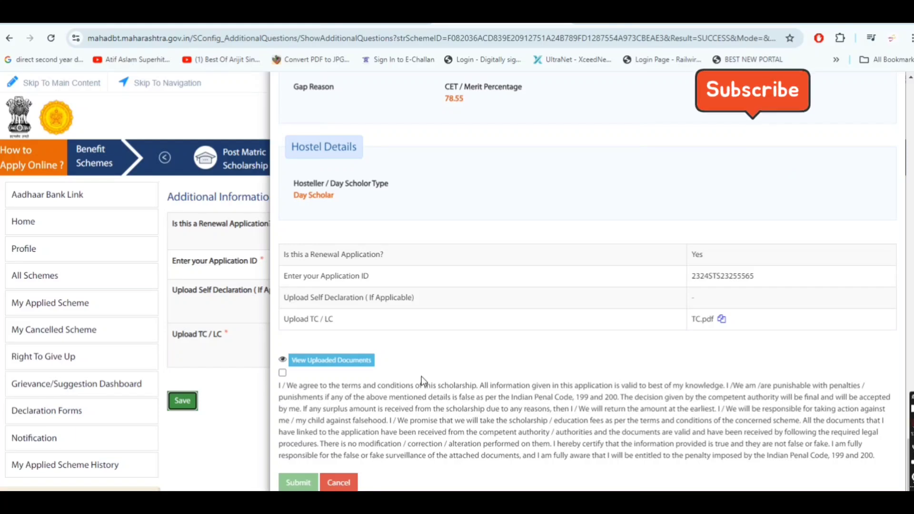
Step: Accept the terms declaration, submit the Post-Matric Scholarship application and acknowledge the Success message
left_click(282, 374)
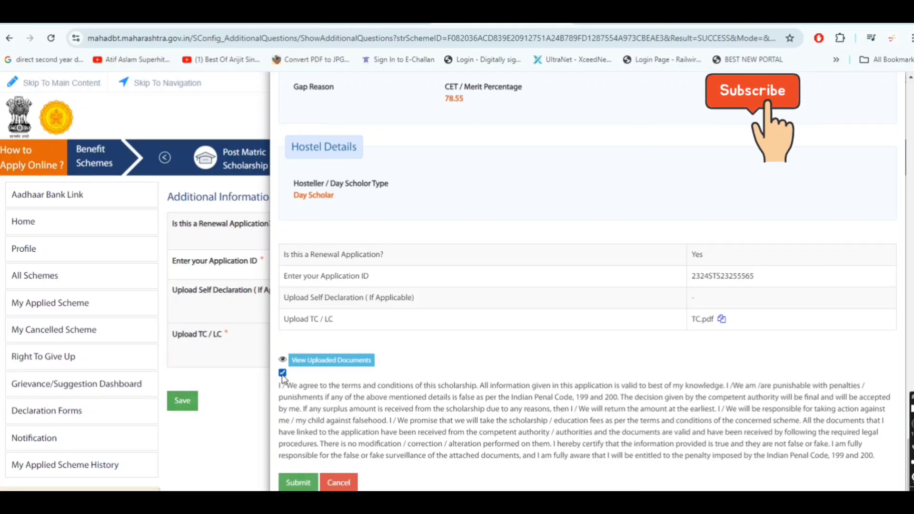
left_click(296, 483)
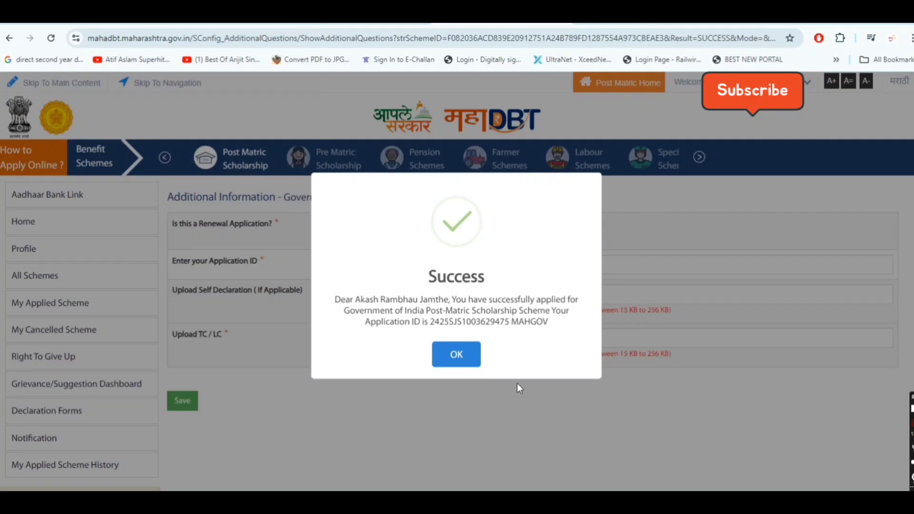
left_click(456, 355)
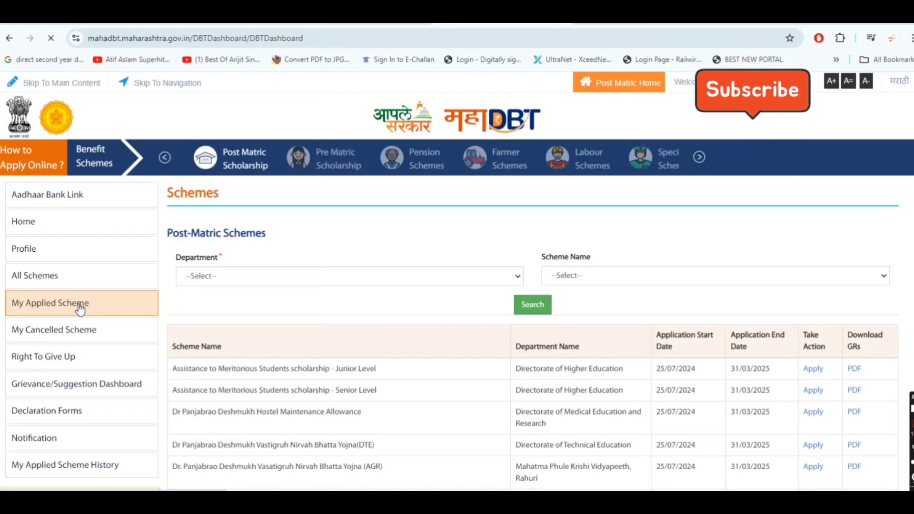
Step: Open the submitted application's form from My Applied Scheme and scroll to its bottom
left_click(79, 309)
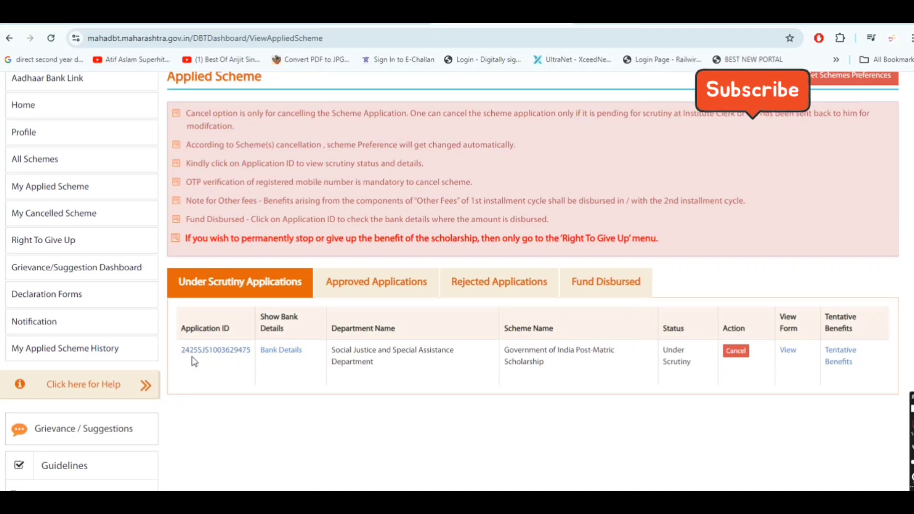
left_click(792, 351)
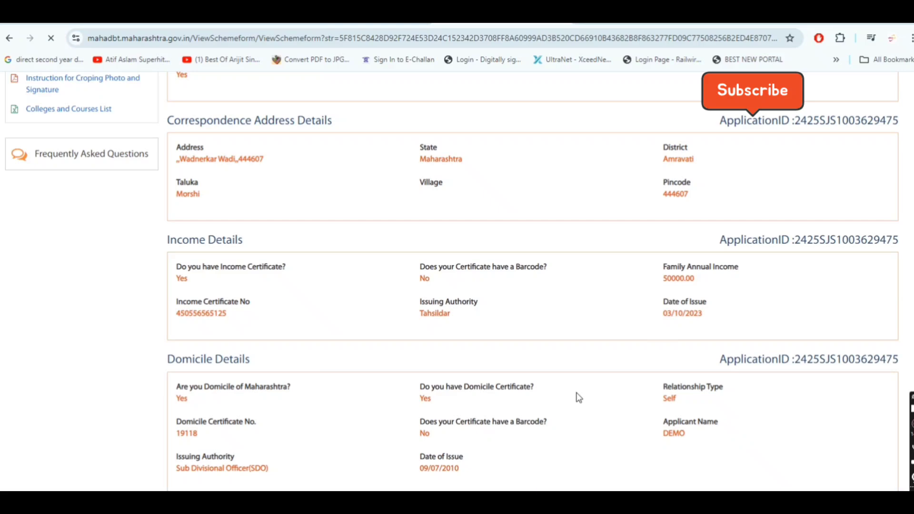
scroll(579, 398, "down", 10)
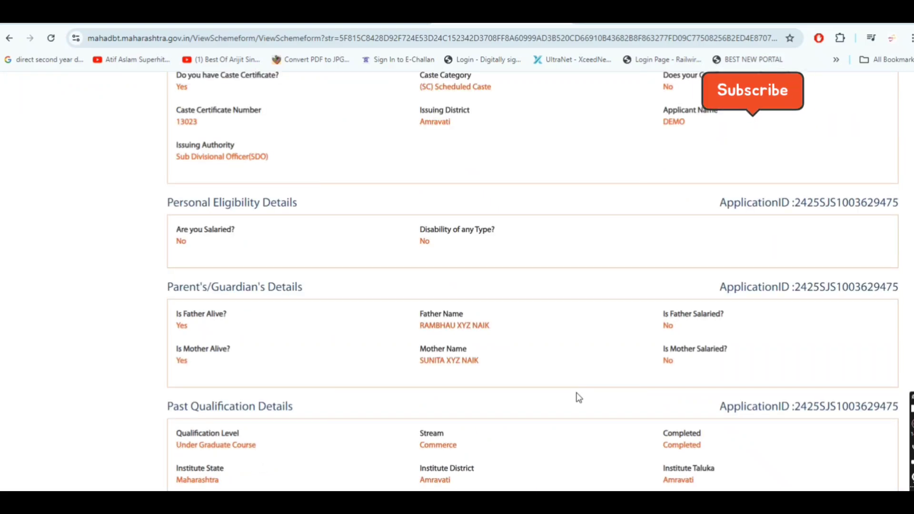
scroll(579, 398, "down", 5)
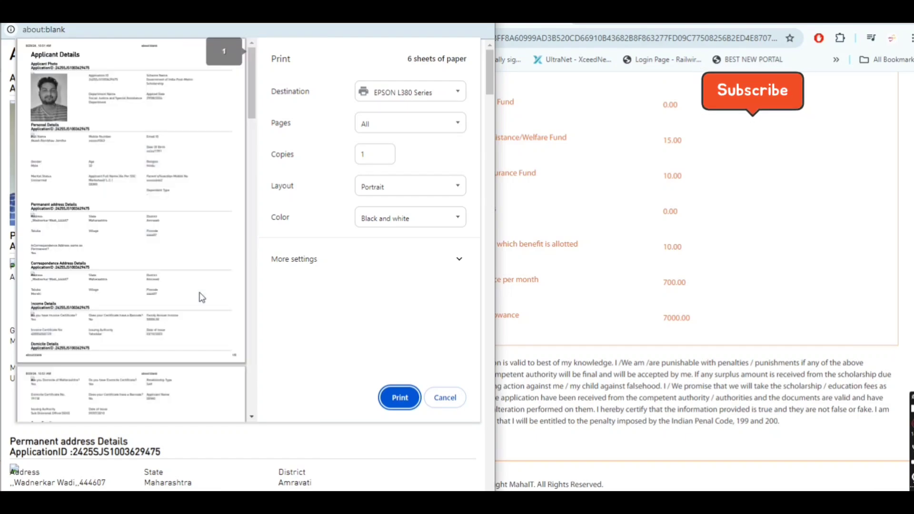
scroll(202, 297, "down", 10)
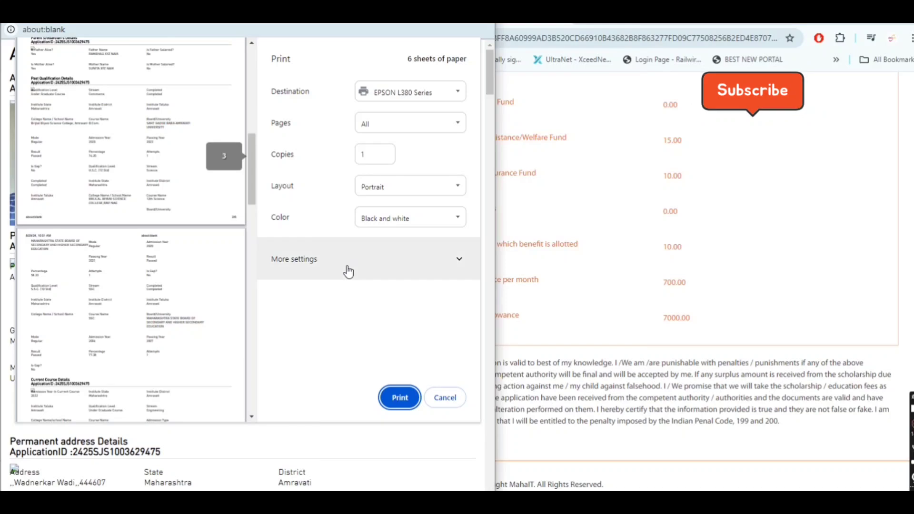